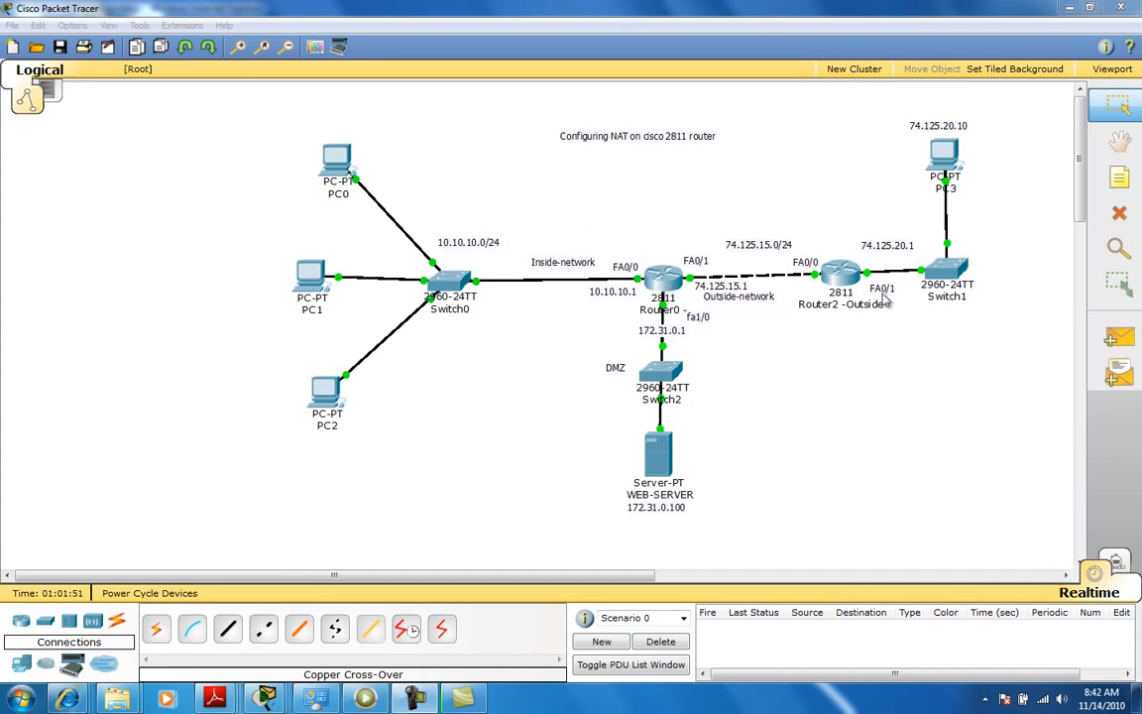
Open PC3's command prompt to review its earlier ping results, then close the window.
{"action": "left_click", "coordinate": [940, 151]}
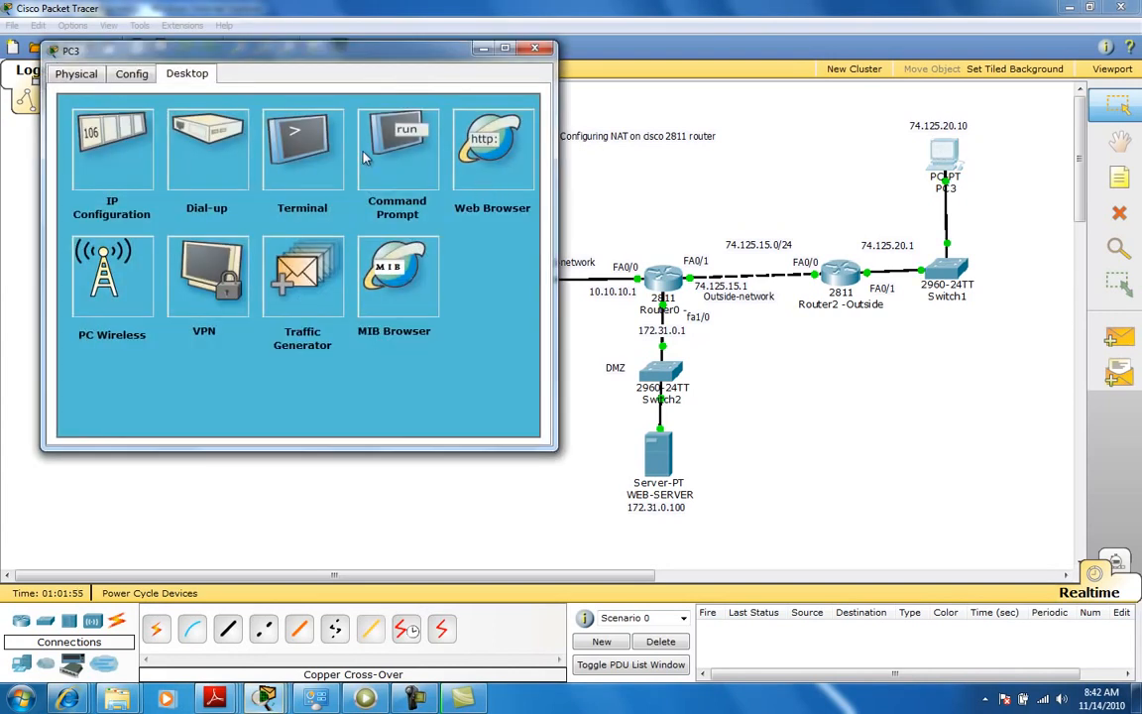
{"action": "left_click", "coordinate": [372, 149]}
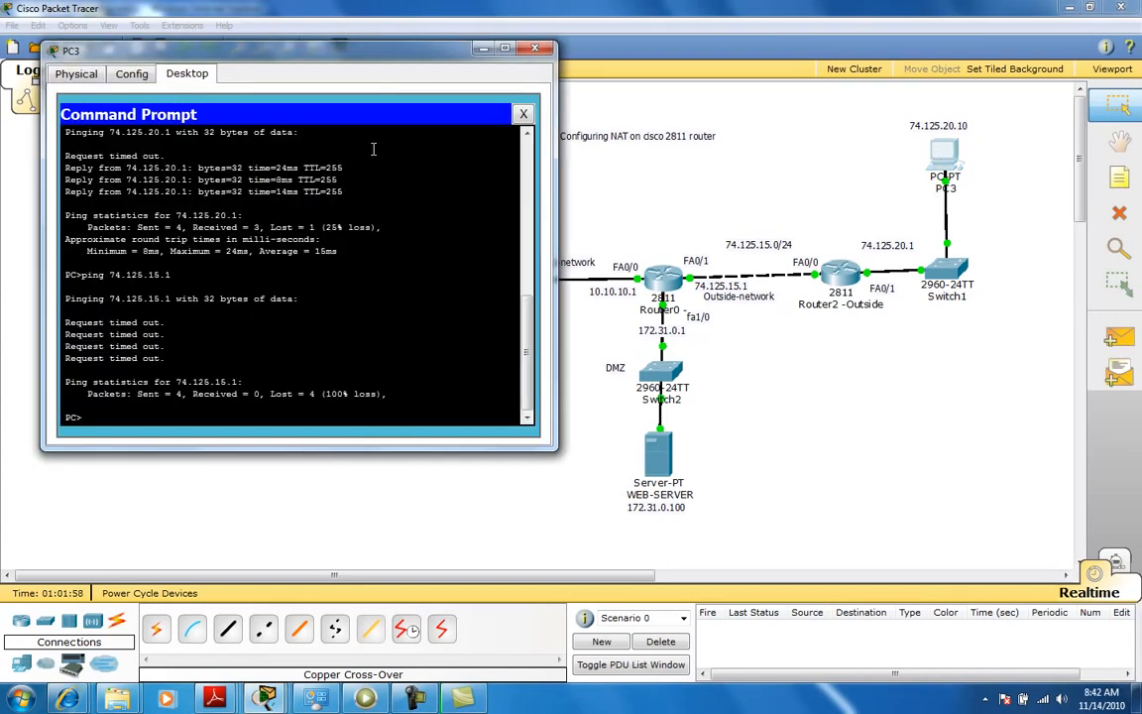
{"action": "key", "text": "Up"}
{"action": "left_click", "coordinate": [483, 50]}
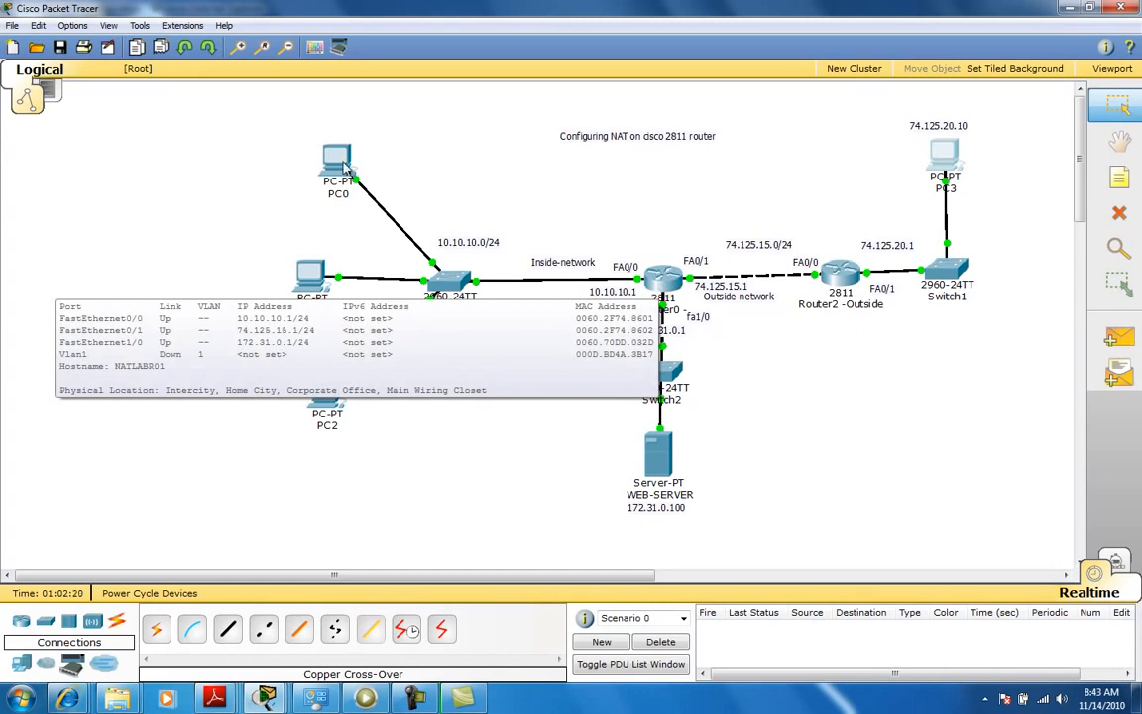
Open Router0's CLI, start a console session and enter privileged and global configuration mode.
{"action": "left_click", "coordinate": [662, 278]}
{"action": "left_click_drag", "start_coordinate": [288, 120], "coordinate": [658, 148]}
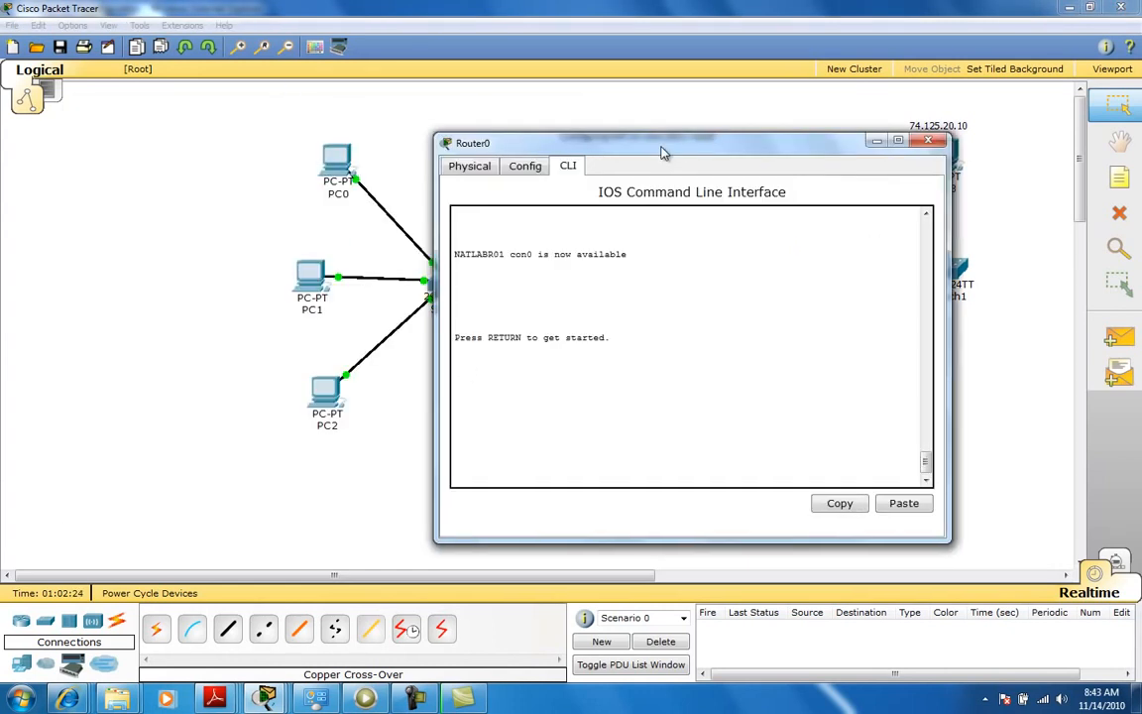
{"action": "left_click_drag", "start_coordinate": [751, 132], "coordinate": [845, 112]}
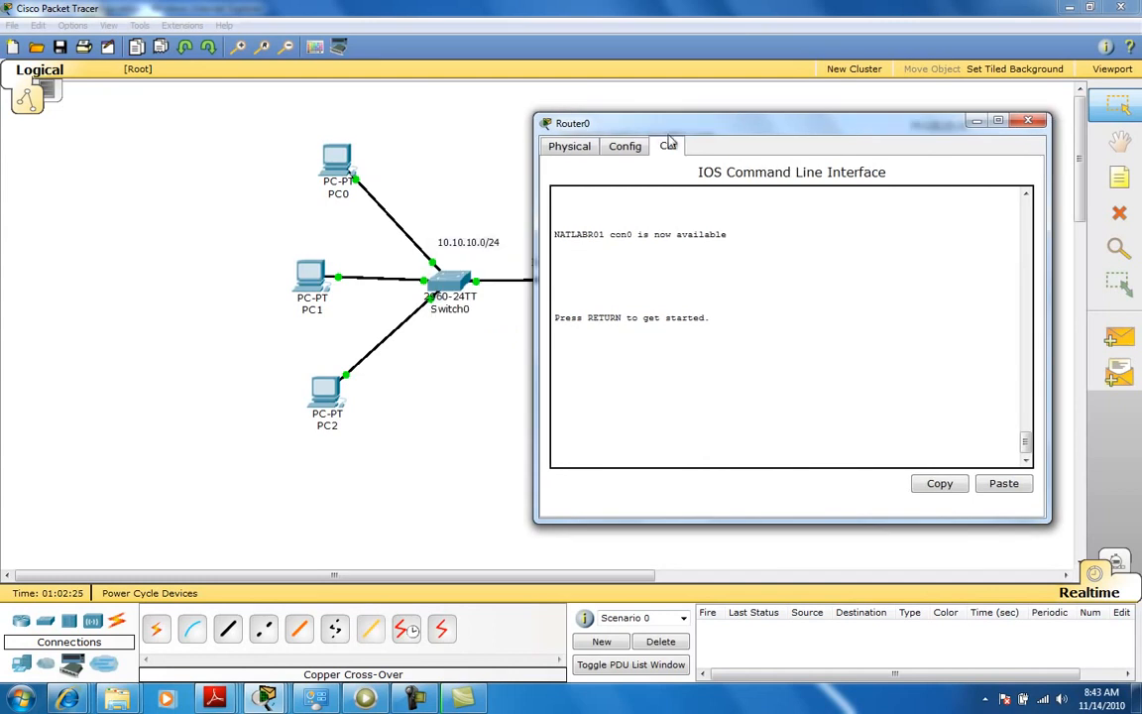
{"action": "key", "text": "Return"}
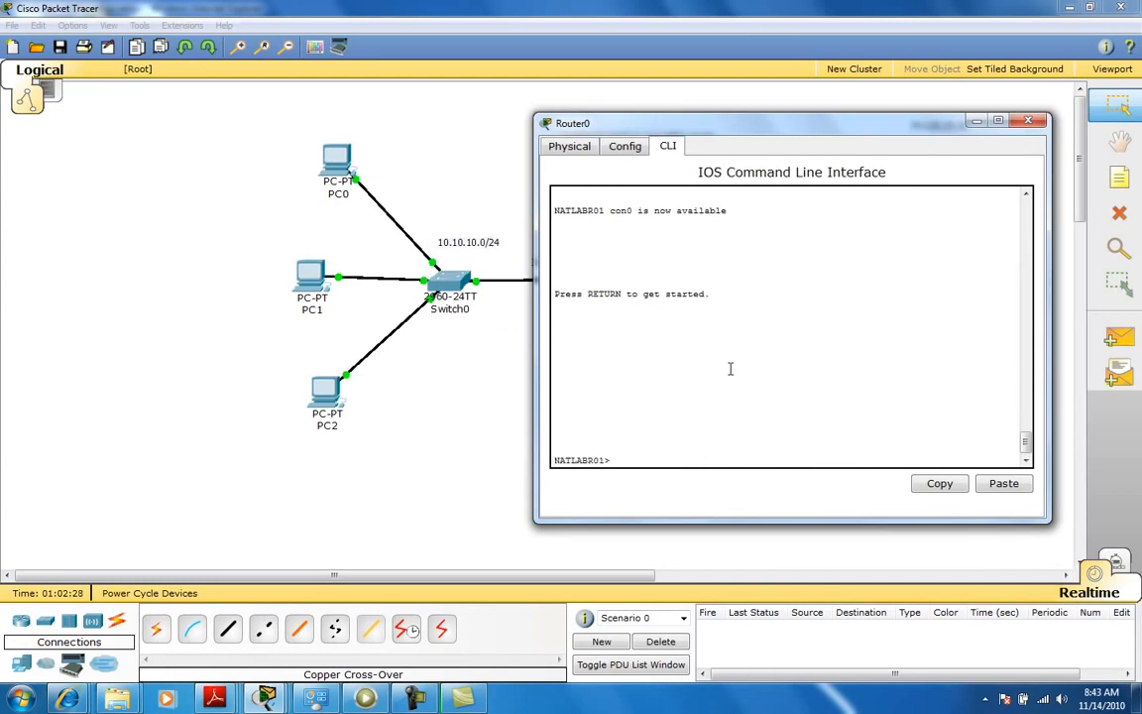
{"action": "type", "text": "en"}
{"action": "key", "text": "Return"}
{"action": "type", "text": "conf t"}
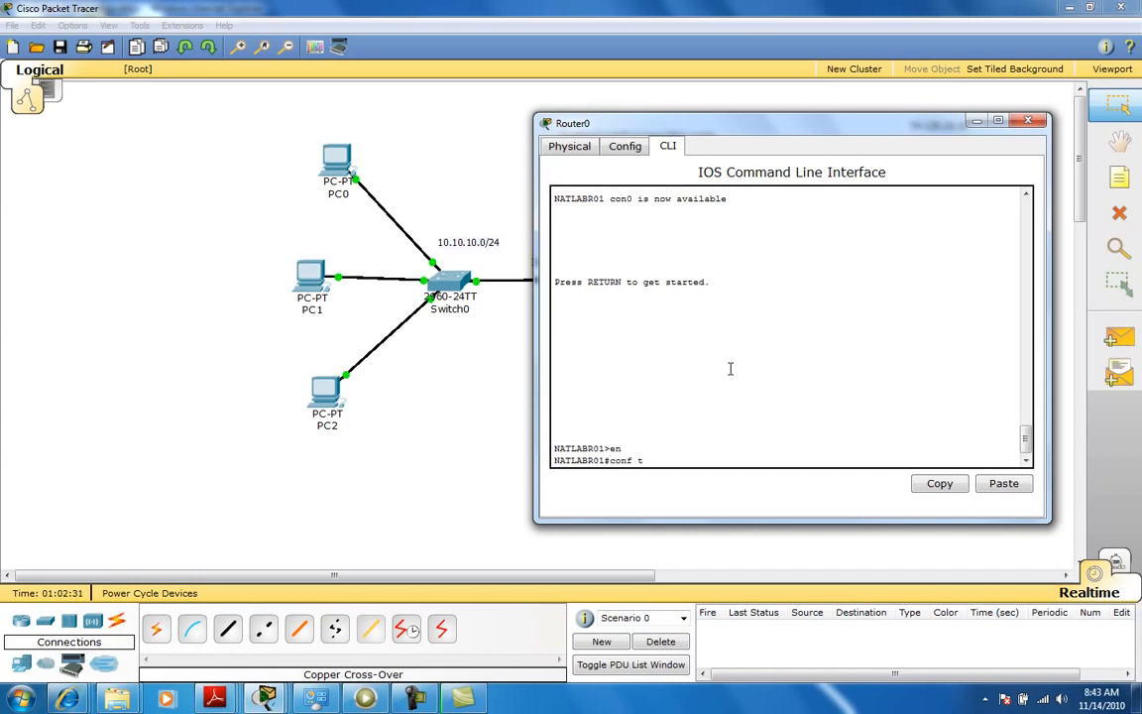
{"action": "key", "text": "Return"}
Exclude addresses 10.10.10.1 through 10.10.10.10 from DHCP assignment on the router.
{"action": "type", "text": "ip "}
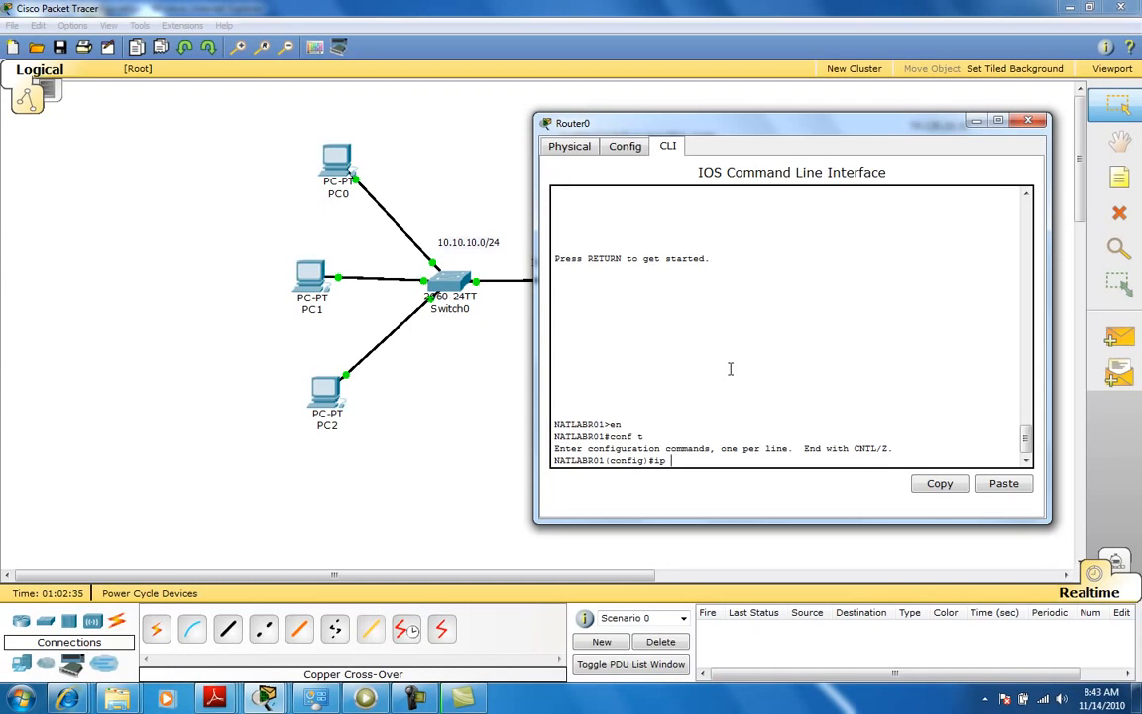
{"action": "type", "text": "dh"}
{"action": "key", "text": "Tab"}
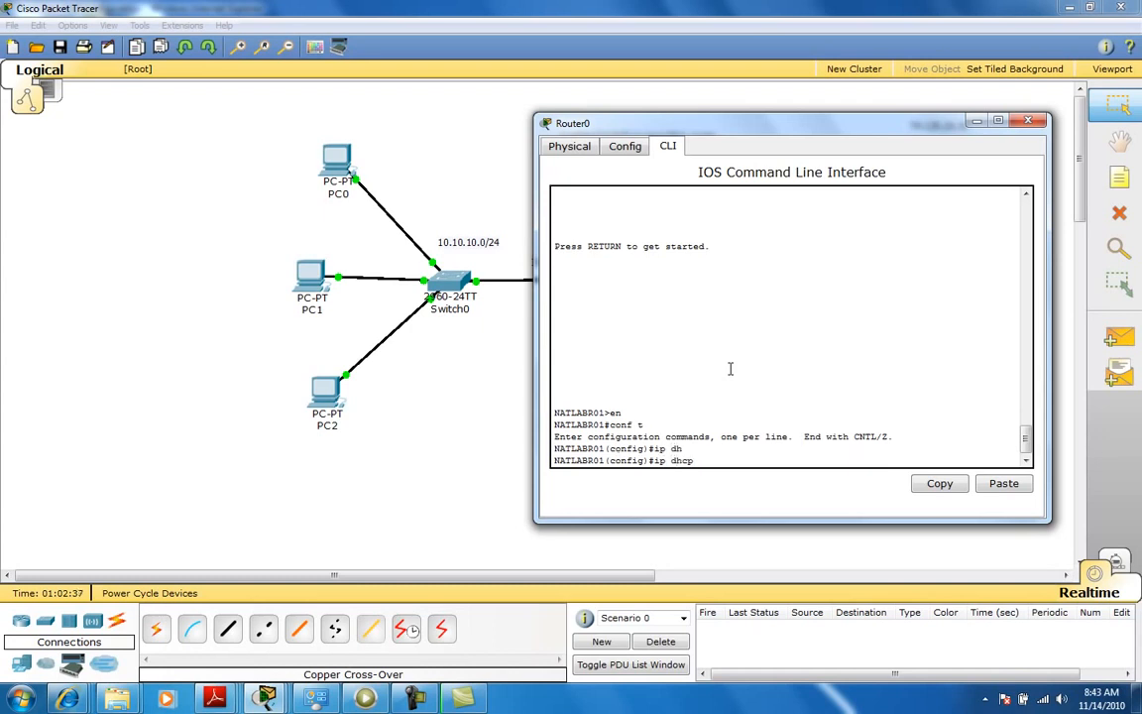
{"action": "type", "text": "?"}
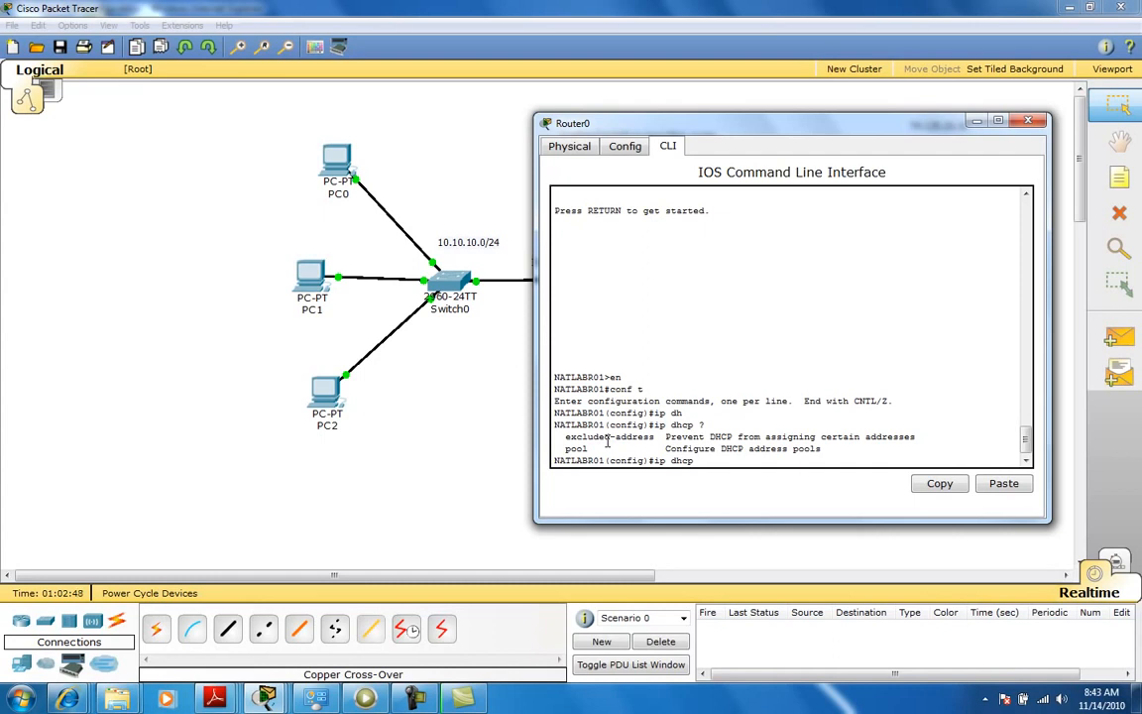
{"action": "type", "text": "excluded-a"}
{"action": "key", "text": "Tab"}
{"action": "type", "text": "10.10.10"}
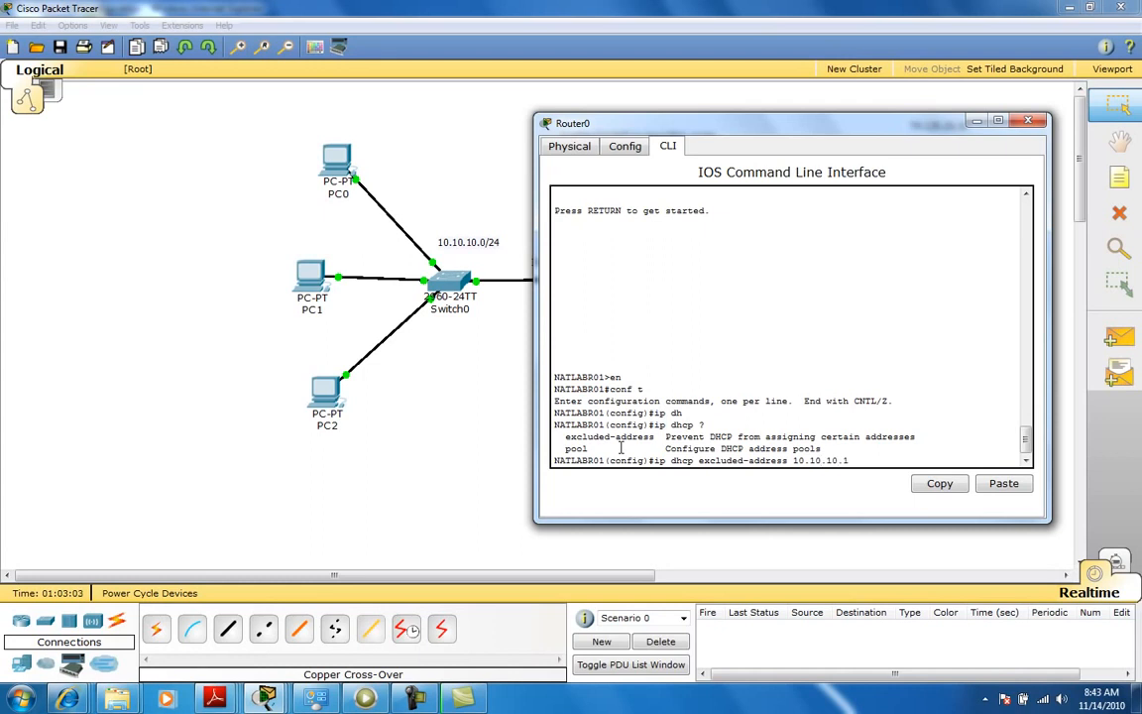
{"action": "type", "text": ".1 10.10.10.10"}
{"action": "key", "text": "Return"}
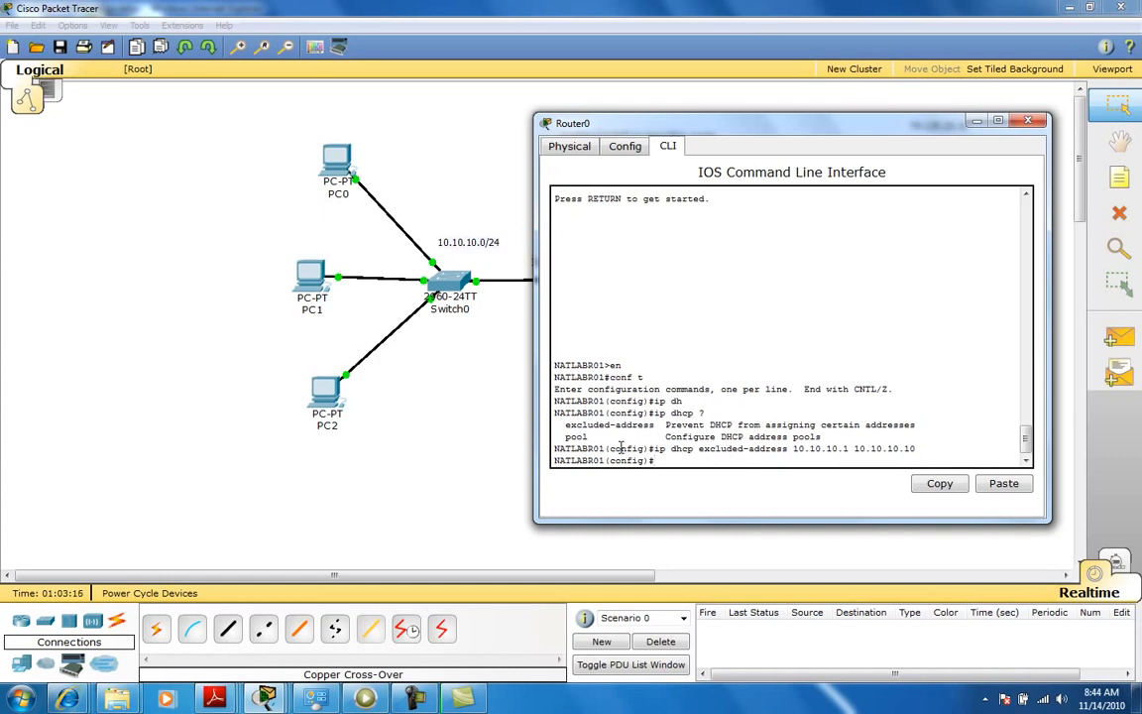
Create the DHCP pool LAB-POOL and set its default router to 10.10.10.1.
{"action": "type", "text": "ip dhcp pool LAB-POOL"}
{"action": "key", "text": "Return"}
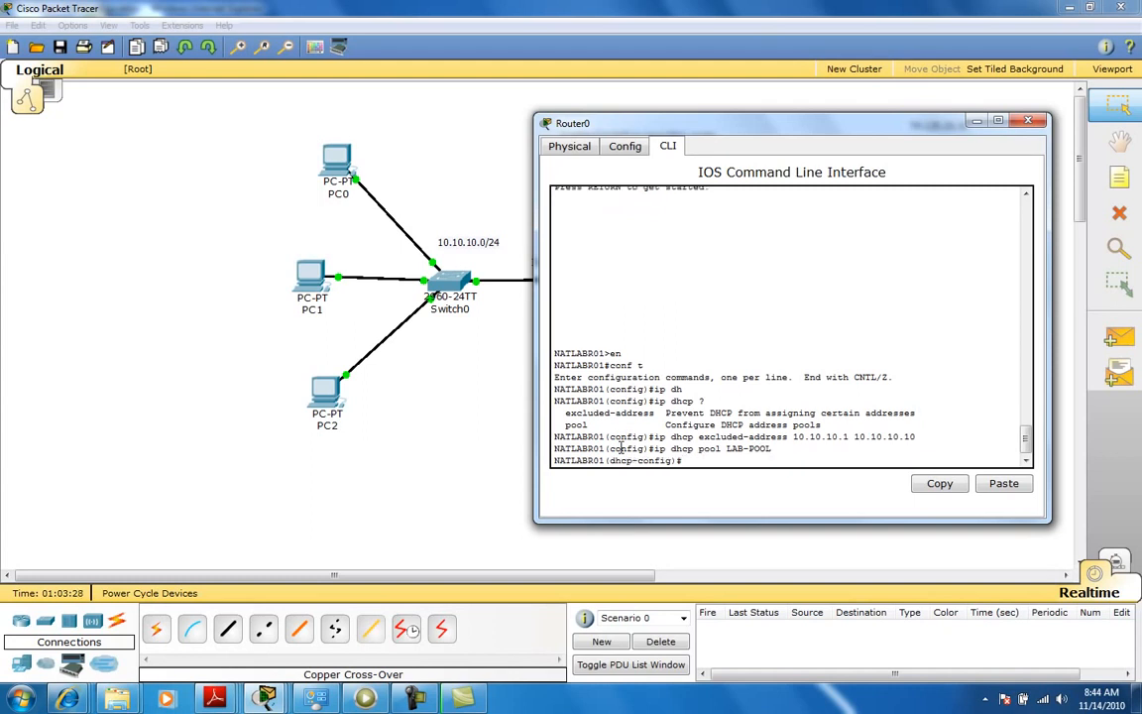
{"action": "type", "text": "def"}
{"action": "key", "text": "Tab"}
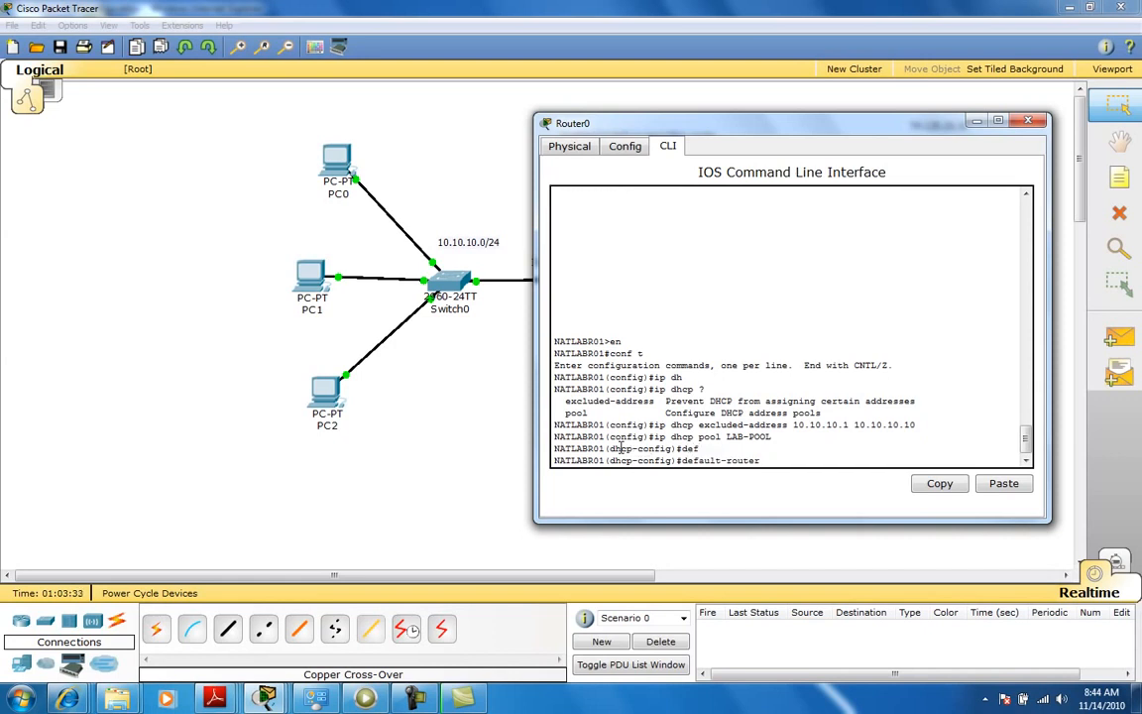
{"action": "type", "text": "10.10.10.1"}
{"action": "key", "text": "Return"}
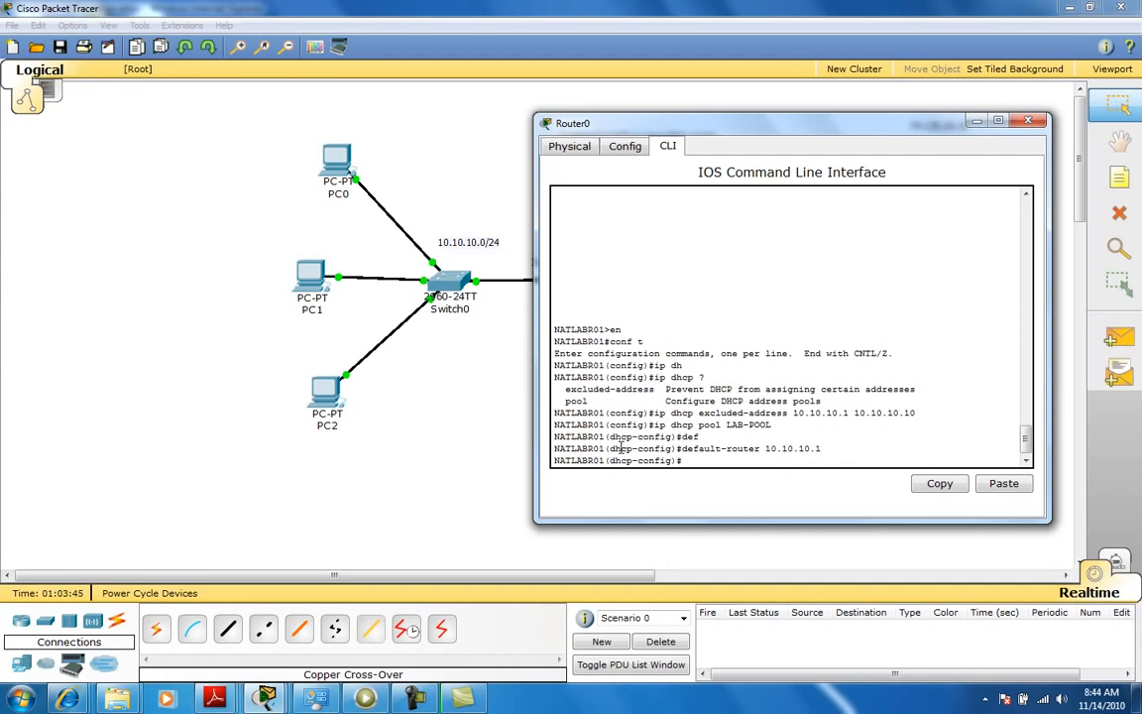
Set the pool's network to 10.10.10.0 255.255.255.0 and save the router configuration.
{"action": "type", "text": "?net"}
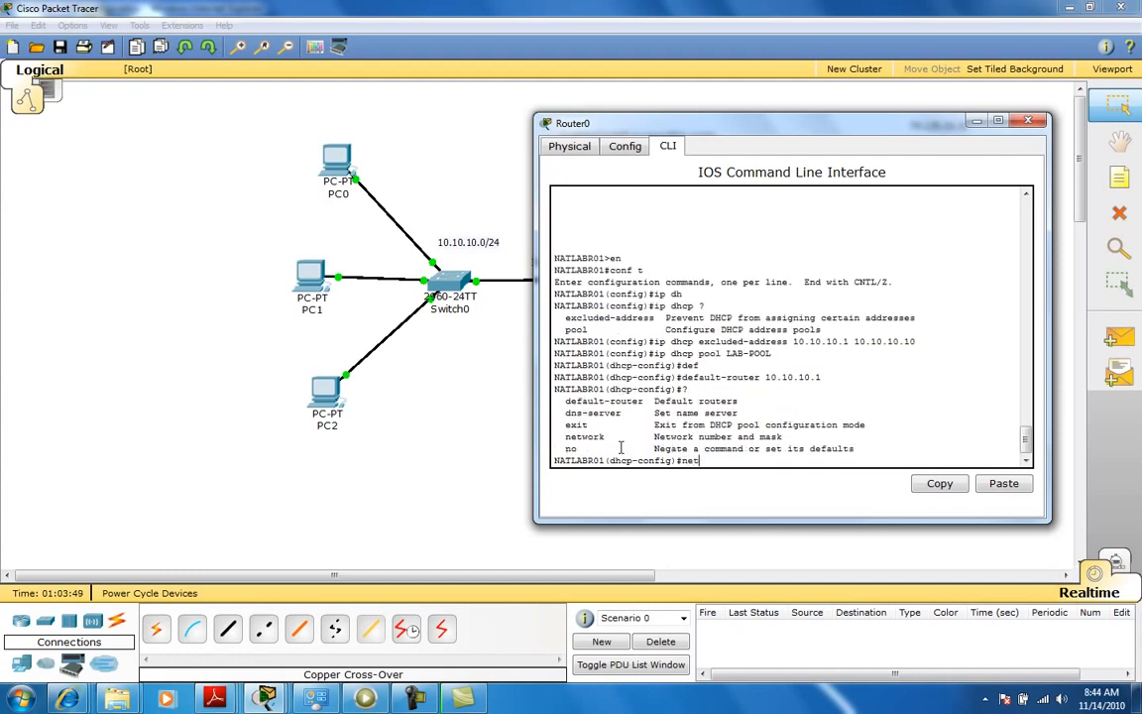
{"action": "type", "text": "oork 10.10.10.0 255.255.255"}
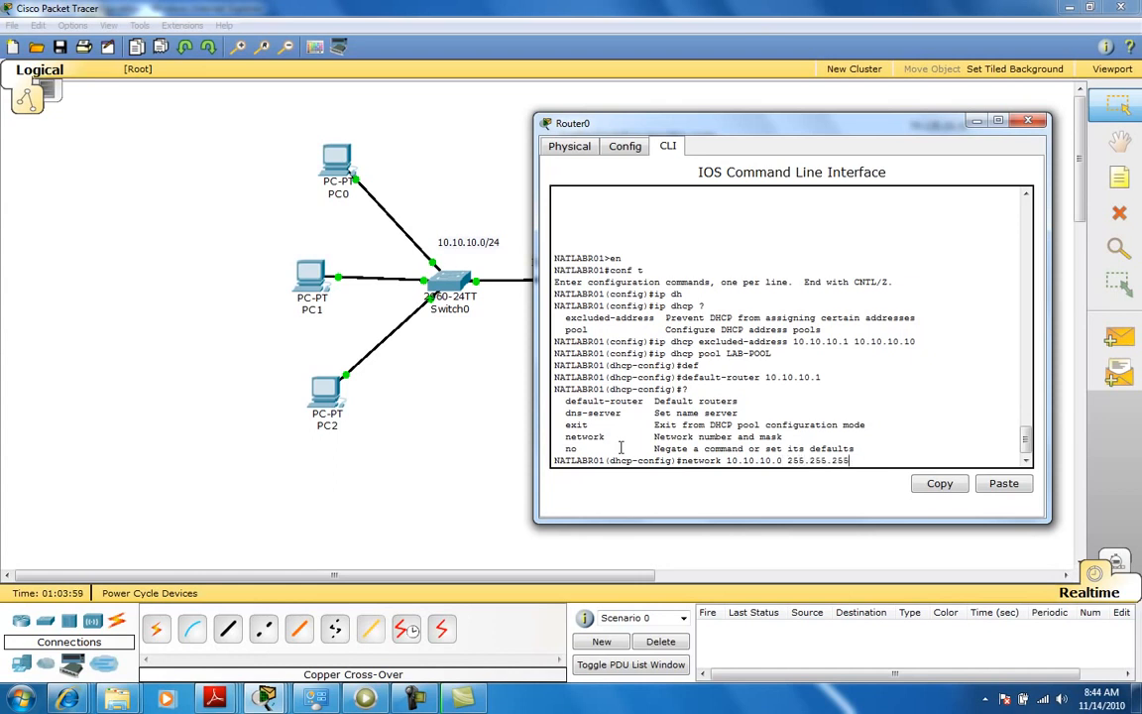
{"action": "type", "text": ".0"}
{"action": "key", "text": "Return"}
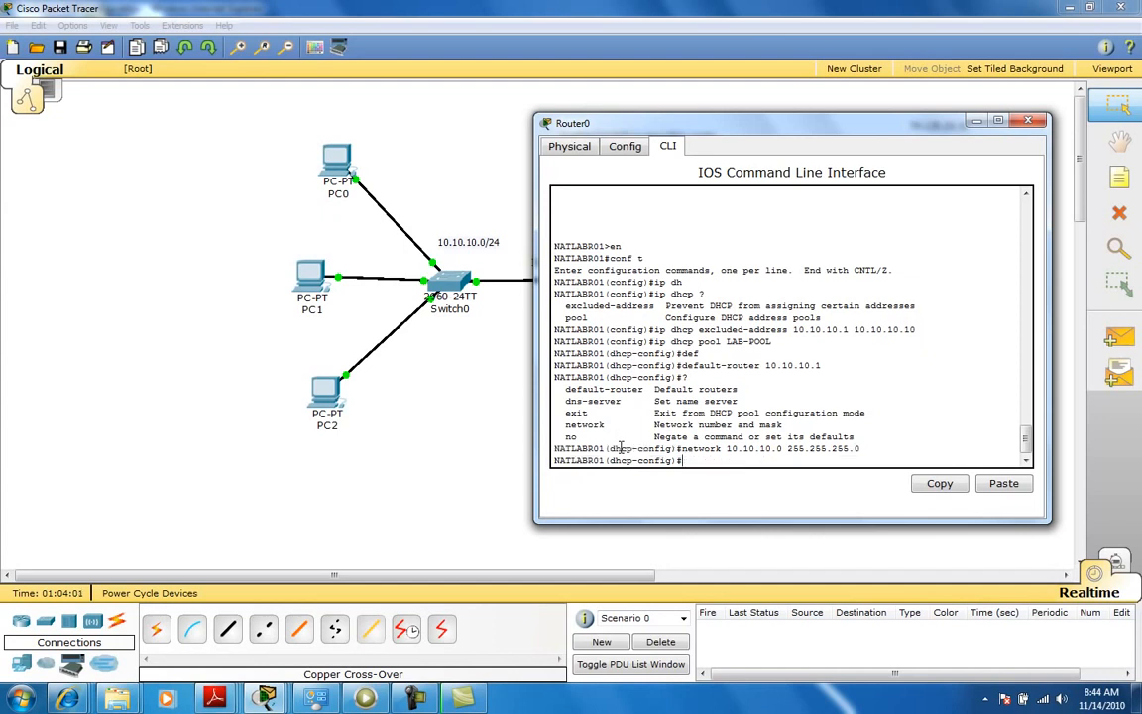
{"action": "type", "text": "do wr"}
{"action": "key", "text": "Return"}
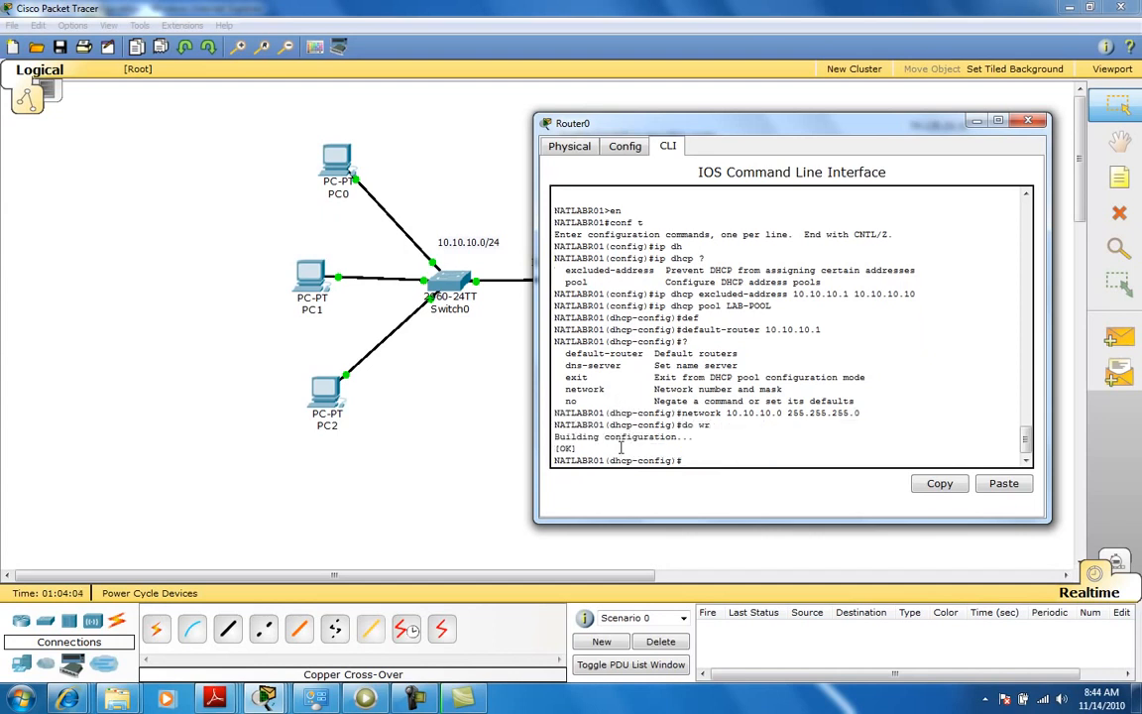
Open PC0's IP Configuration on its desktop.
{"action": "left_click", "coordinate": [335, 167]}
{"action": "left_click", "coordinate": [193, 94]}
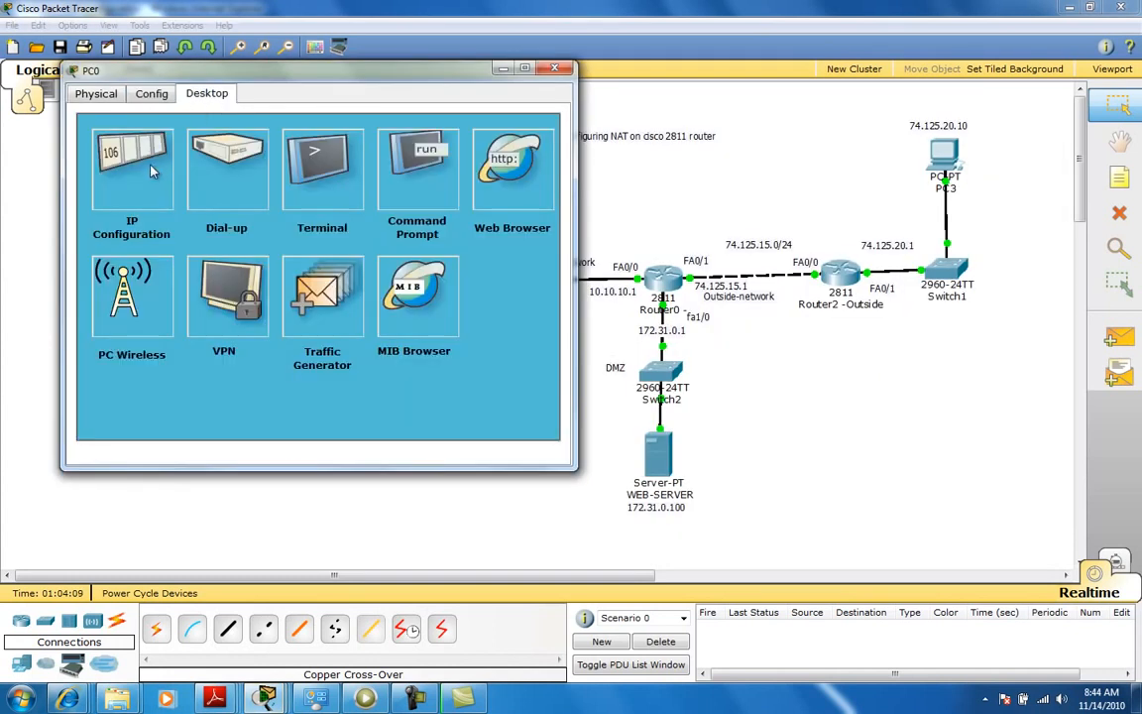
{"action": "left_click", "coordinate": [156, 171]}
{"action": "left_click", "coordinate": [119, 168]}
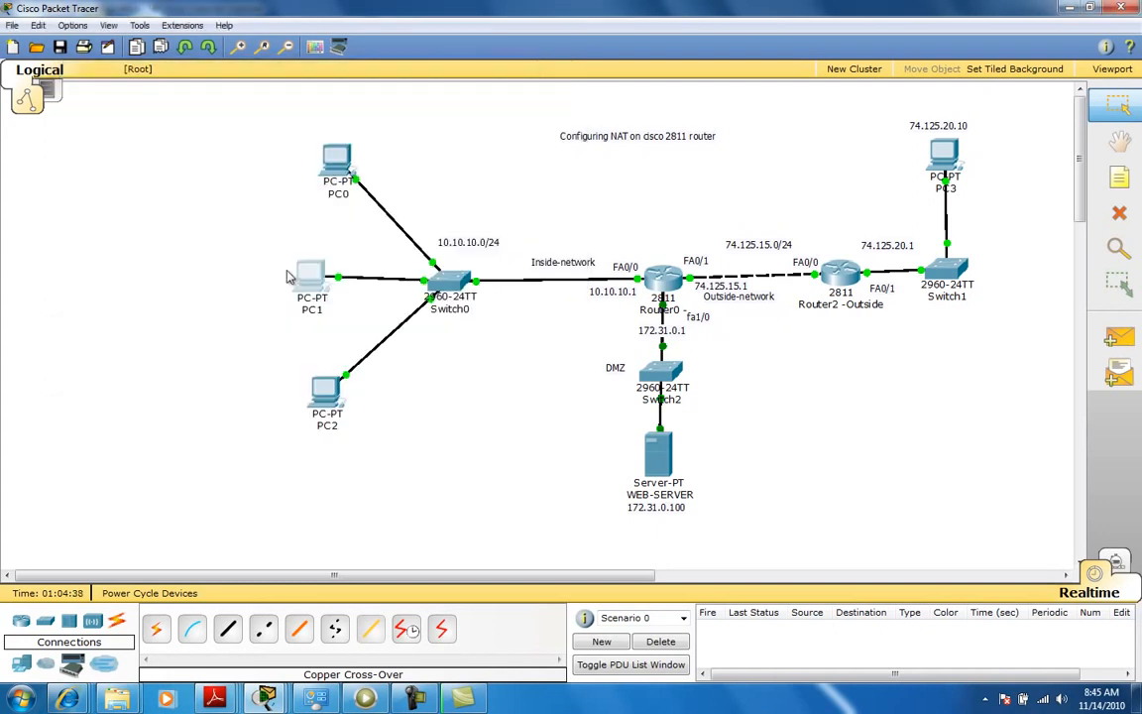
Switch PC1's IP configuration to DHCP and close its window.
{"action": "left_click", "coordinate": [317, 286]}
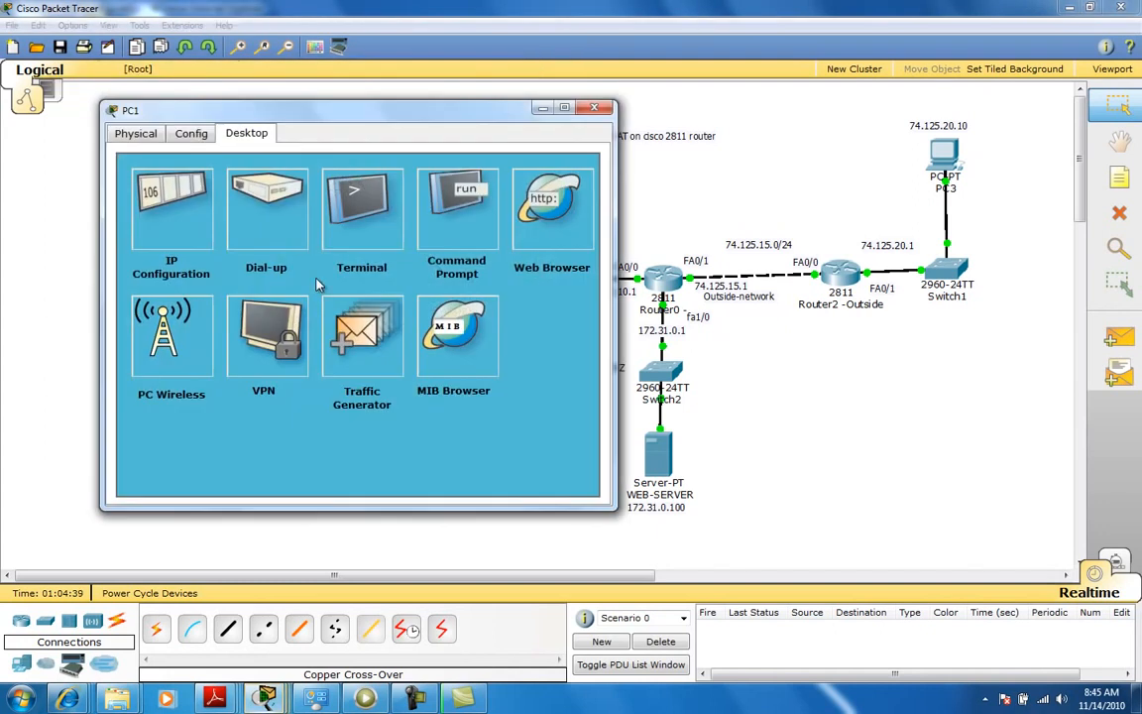
{"action": "left_click", "coordinate": [169, 178]}
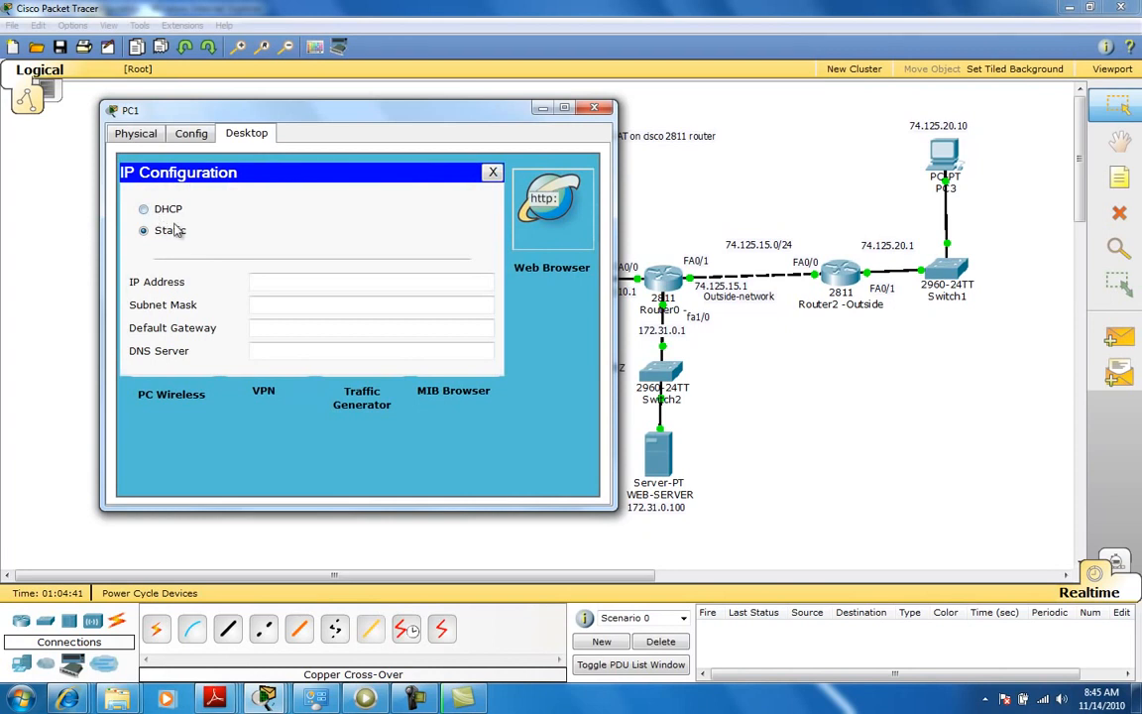
{"action": "left_click", "coordinate": [144, 208]}
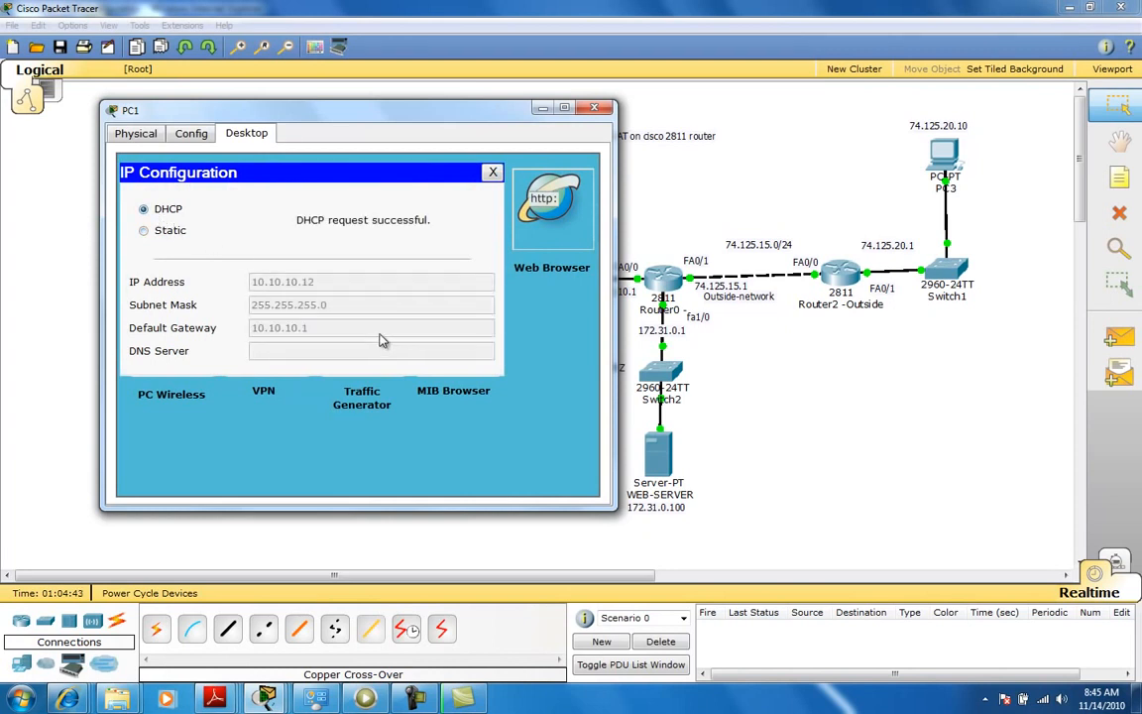
{"action": "left_click", "coordinate": [593, 108]}
Switch PC2's IP configuration to DHCP and close its window.
{"action": "left_click", "coordinate": [319, 388]}
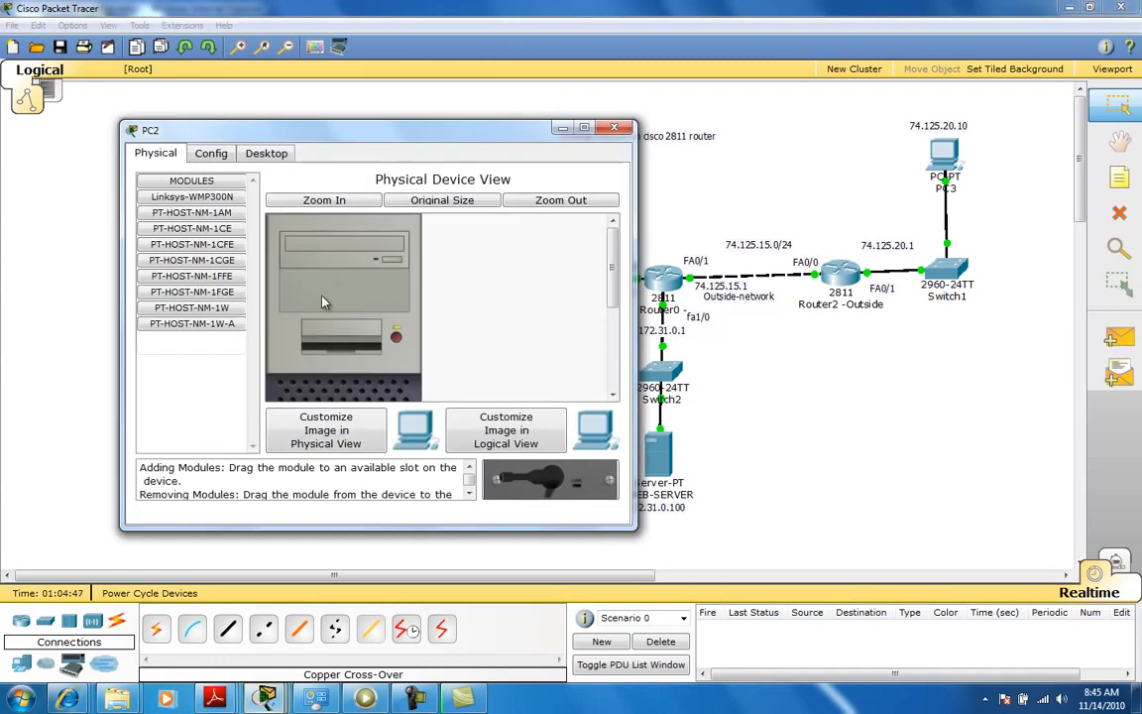
{"action": "left_click", "coordinate": [262, 152]}
{"action": "left_click", "coordinate": [195, 231]}
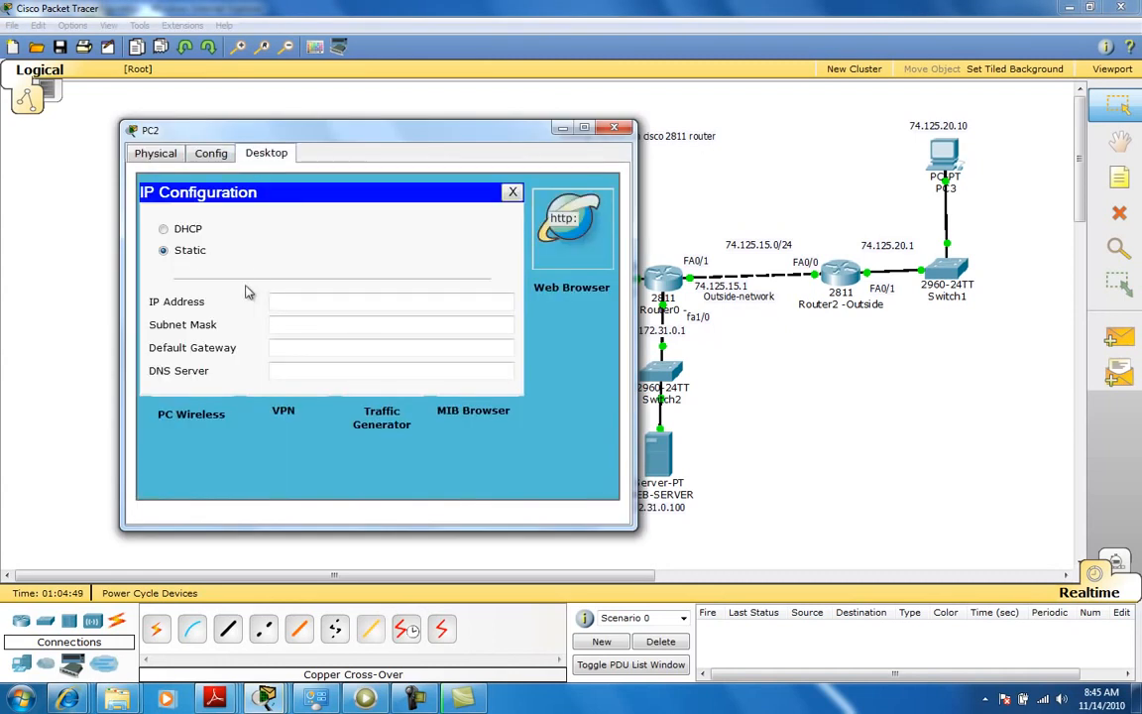
{"action": "left_click", "coordinate": [187, 227]}
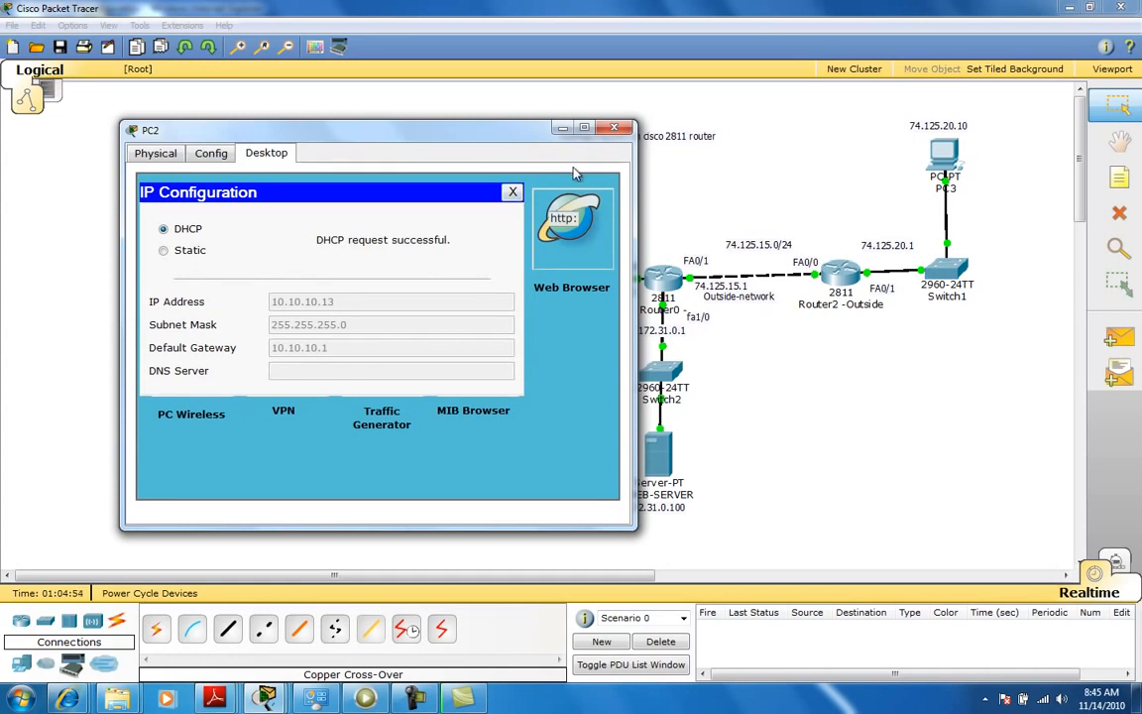
{"action": "left_click", "coordinate": [614, 128]}
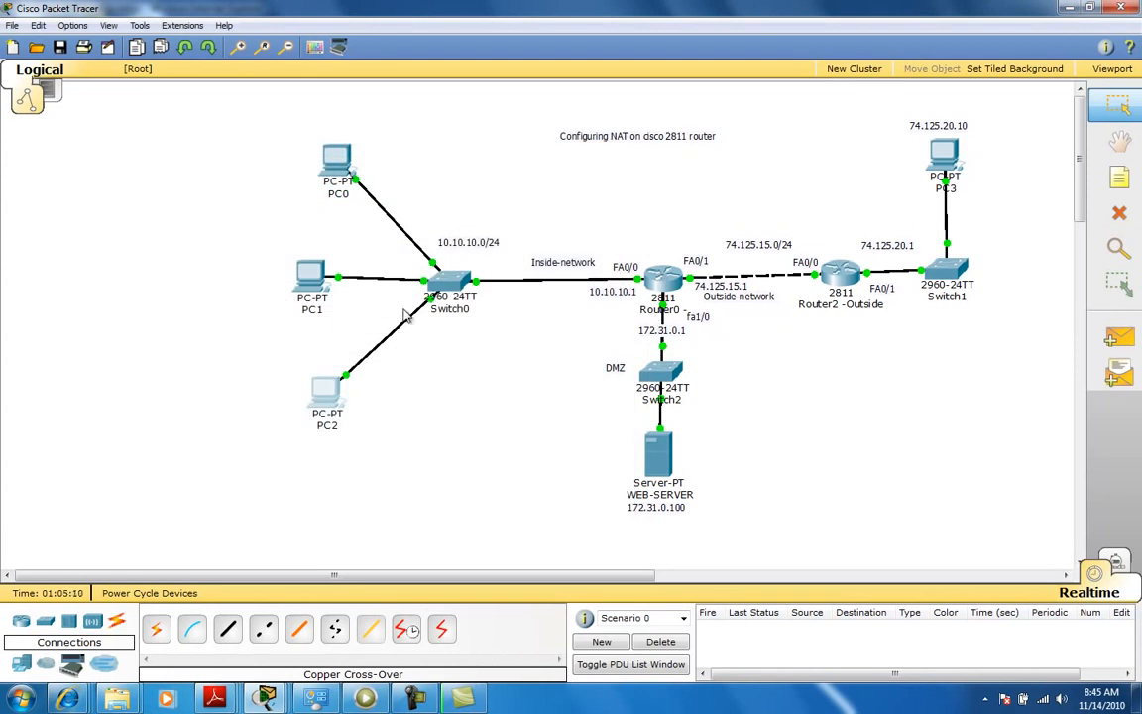
From PC0's command prompt, ping the web server at 172.31.0.100.
{"action": "left_click", "coordinate": [336, 159]}
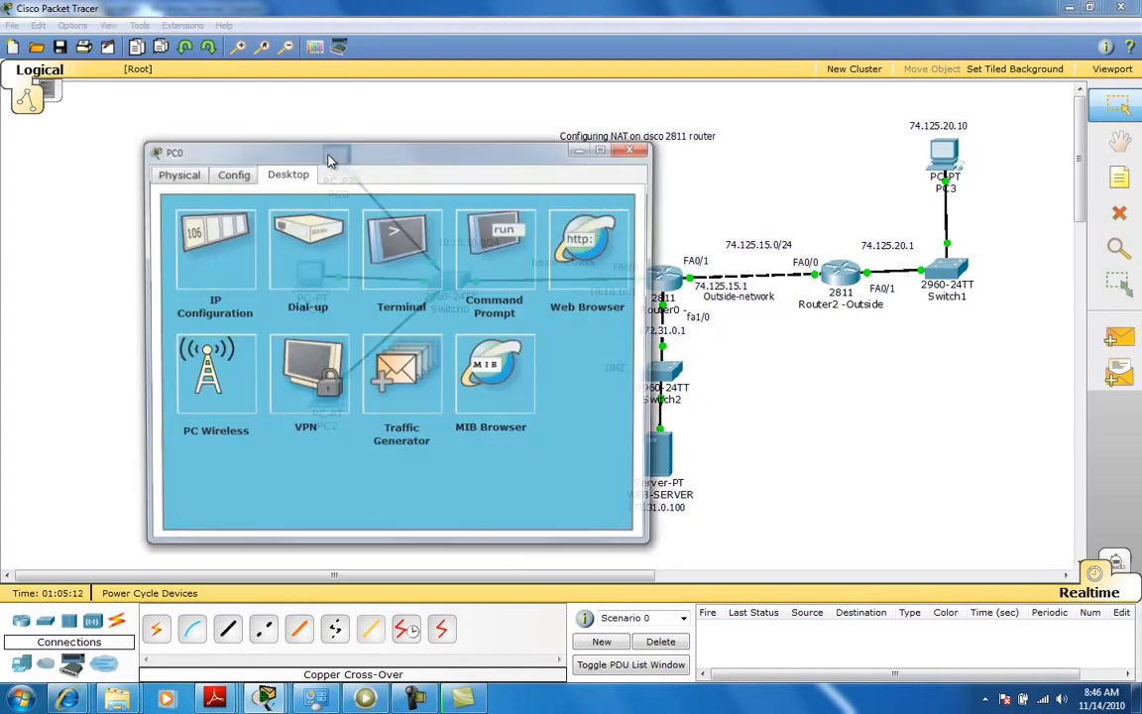
{"action": "left_click_drag", "start_coordinate": [369, 148], "coordinate": [281, 87]}
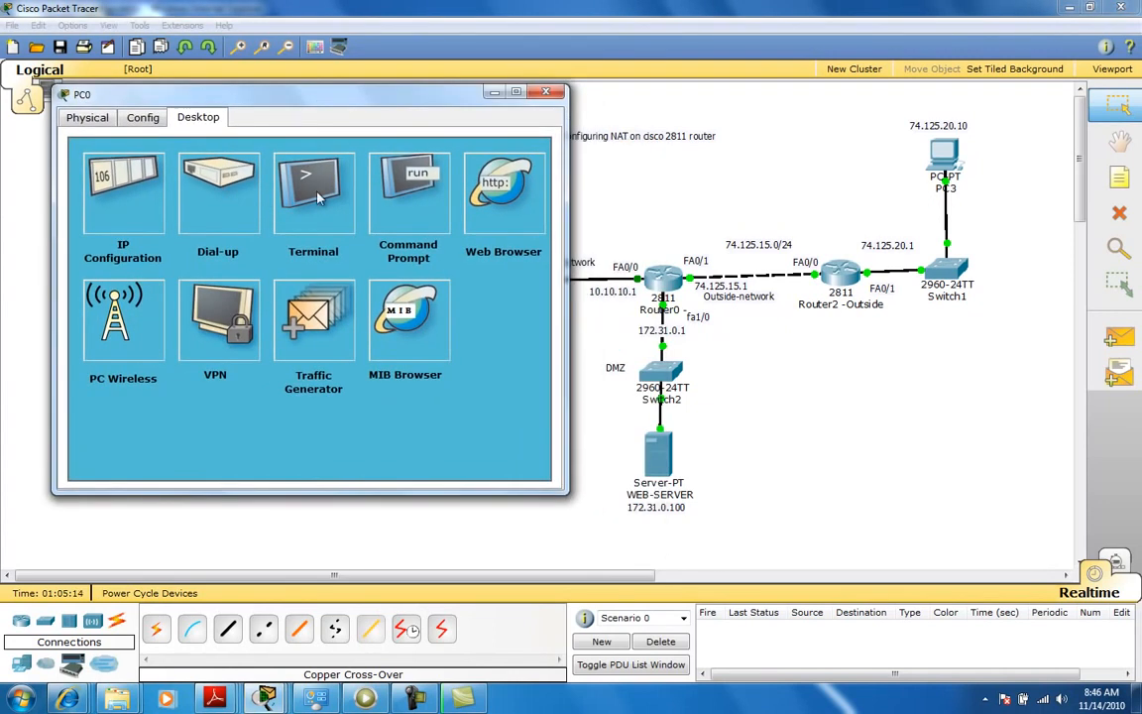
{"action": "left_click", "coordinate": [404, 194]}
{"action": "type", "text": "ping 17"}
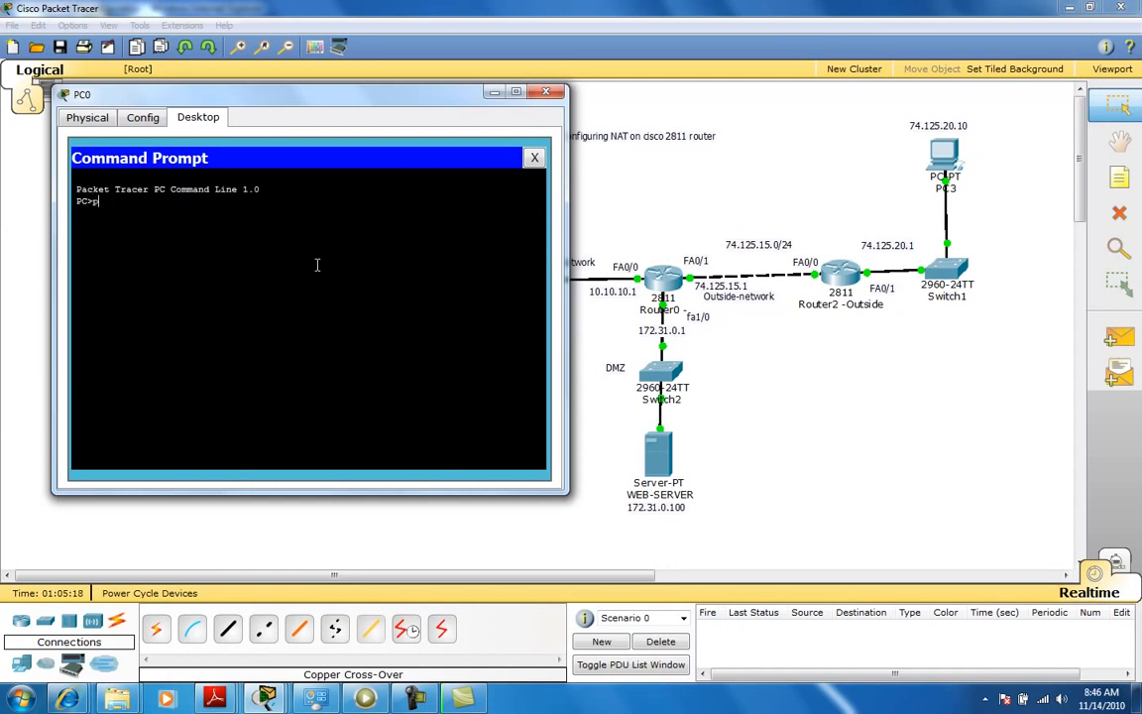
{"action": "type", "text": "2.31.0.100"}
{"action": "key", "text": "Return"}
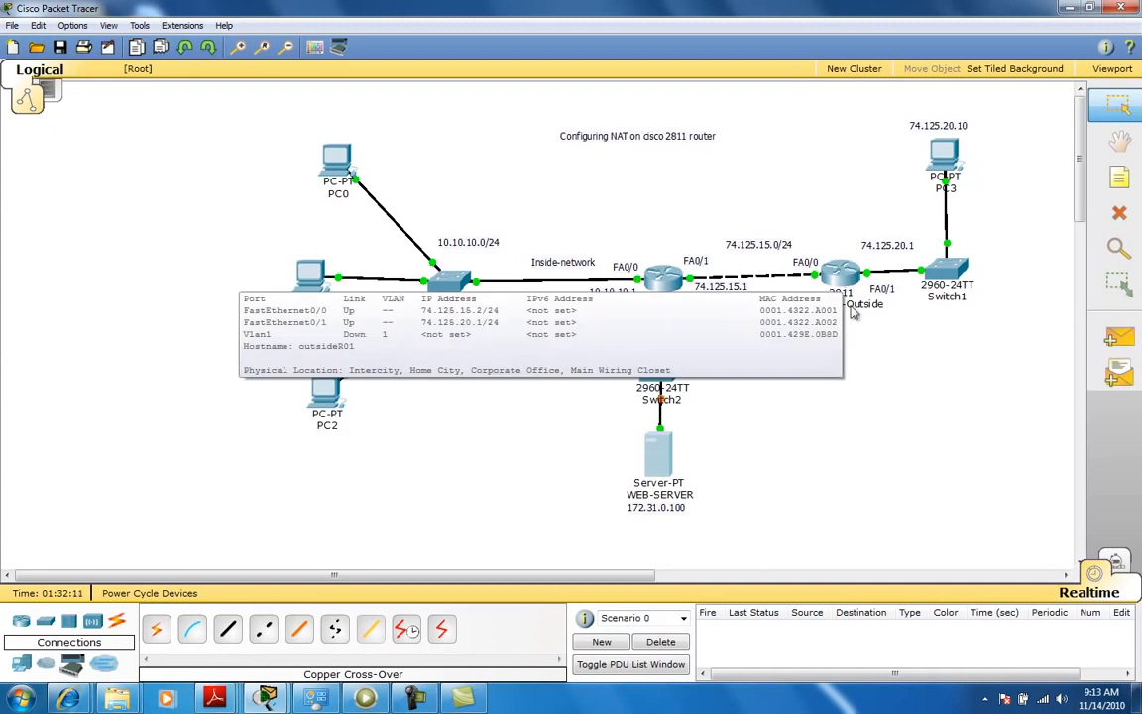
Open Router2-Outside's CLI and enter privileged and global configuration mode.
{"action": "left_click", "coordinate": [842, 278]}
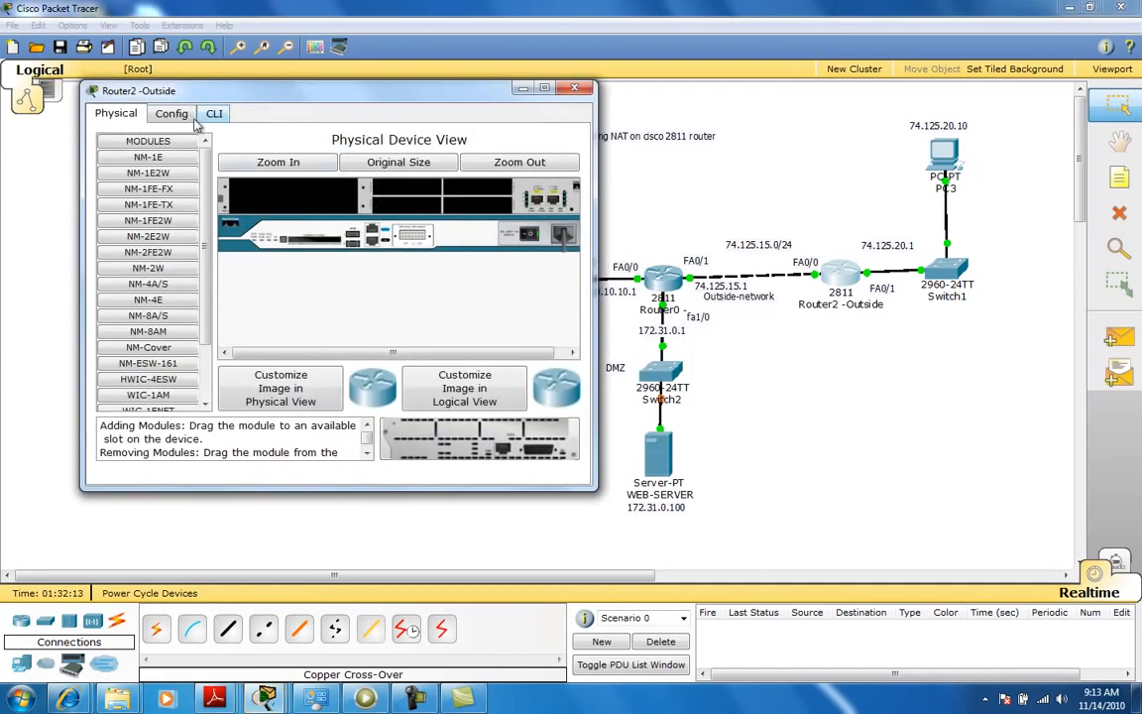
{"action": "left_click", "coordinate": [214, 115]}
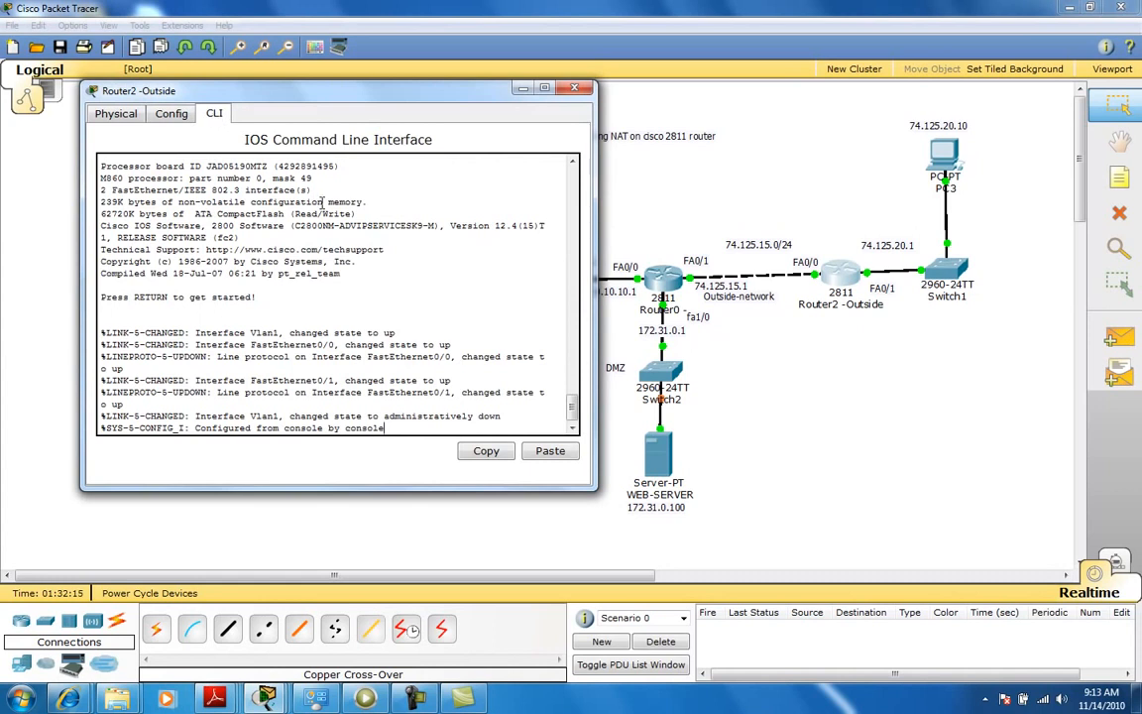
{"action": "key", "text": "Return"}
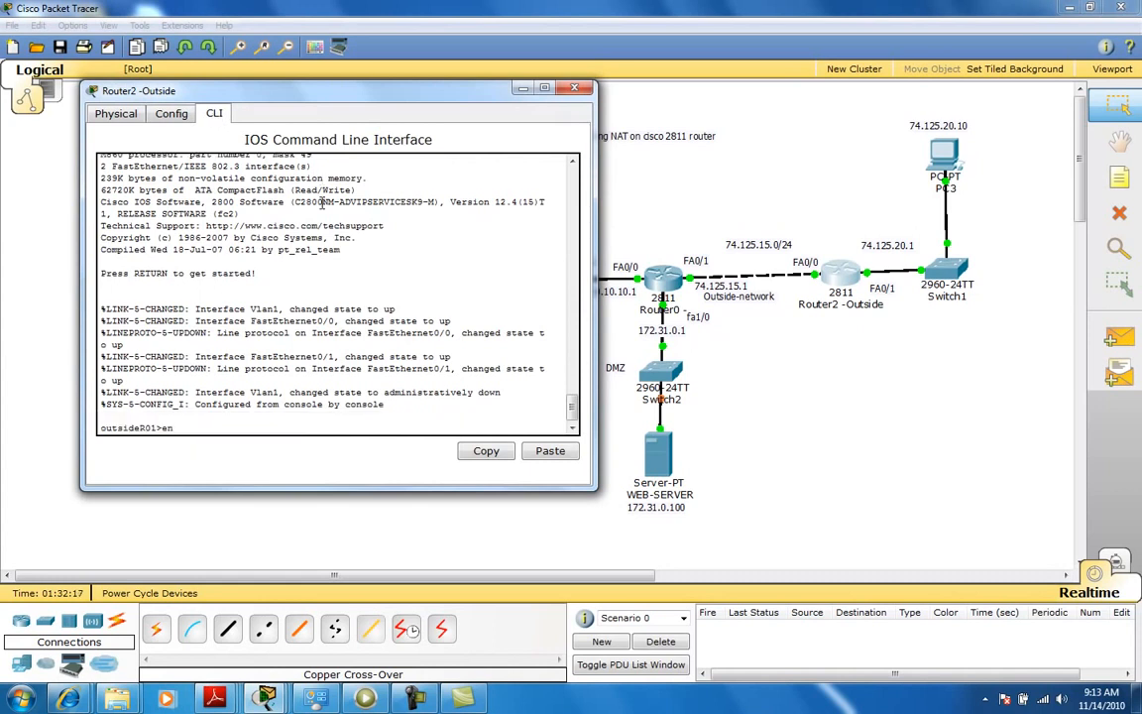
{"action": "type", "text": "en"}
{"action": "key", "text": "Return"}
{"action": "type", "text": "conf t"}
{"action": "key", "text": "Return"}
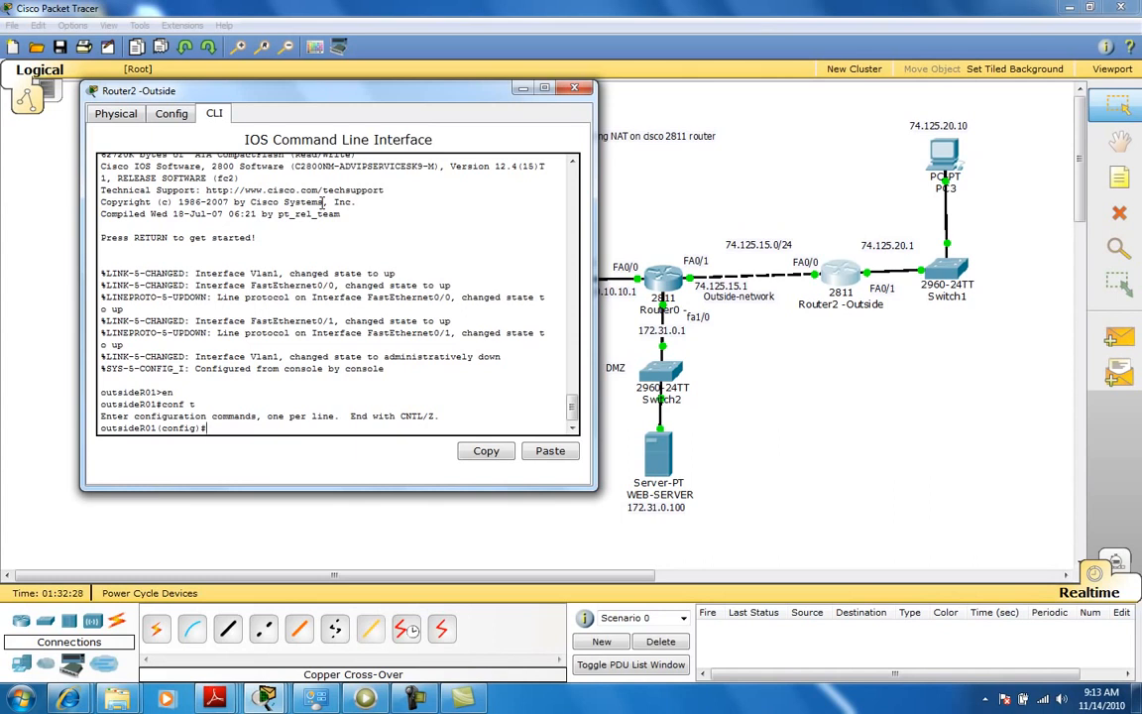
Add a static route to 172.31.0.0 255.255.255.0 out interface fa0/0 on Router2-Outside.
{"action": "type", "text": "ip route "}
{"action": "type", "text": "172"}
{"action": "type", "text": ".1"}
{"action": "type", "text": "1.0."}
{"action": "type", "text": "0 2"}
{"action": "type", "text": "55.25"}
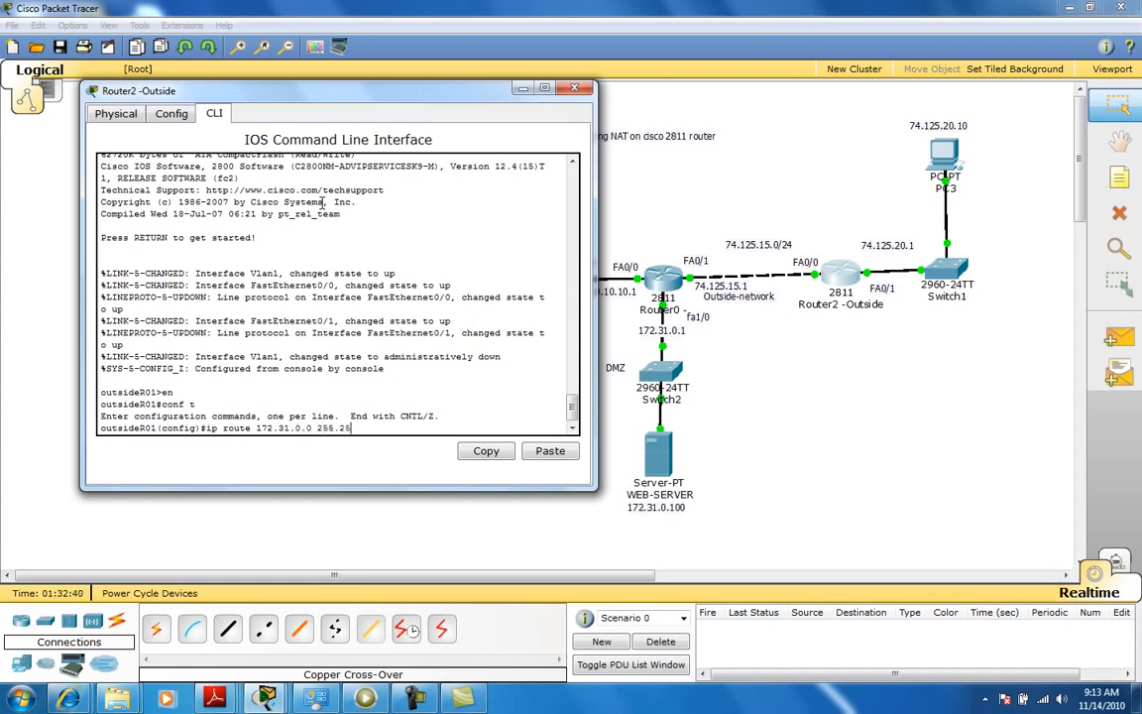
{"action": "type", "text": "5.255.0 fa0/0"}
{"action": "key", "text": "Return"}
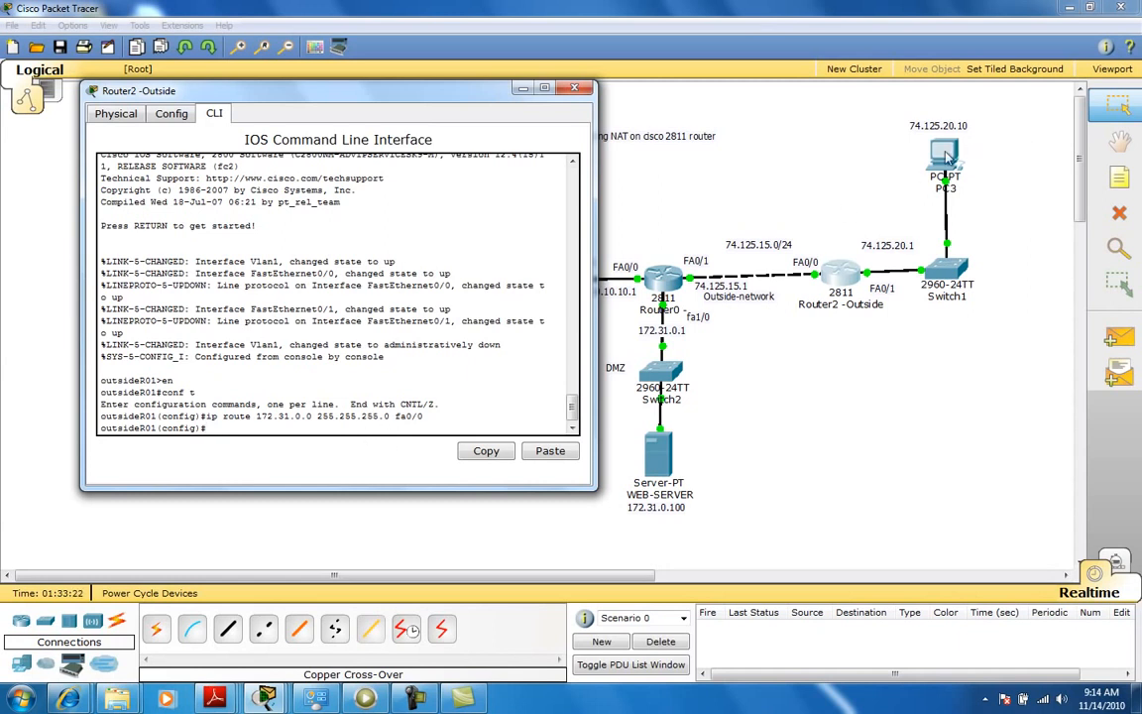
Query the CLI help for the options of the ip nat inside source command.
{"action": "type", "text": "ip nt"}
{"action": "key", "text": "BackSpace"}
{"action": "type", "text": "at ?"}
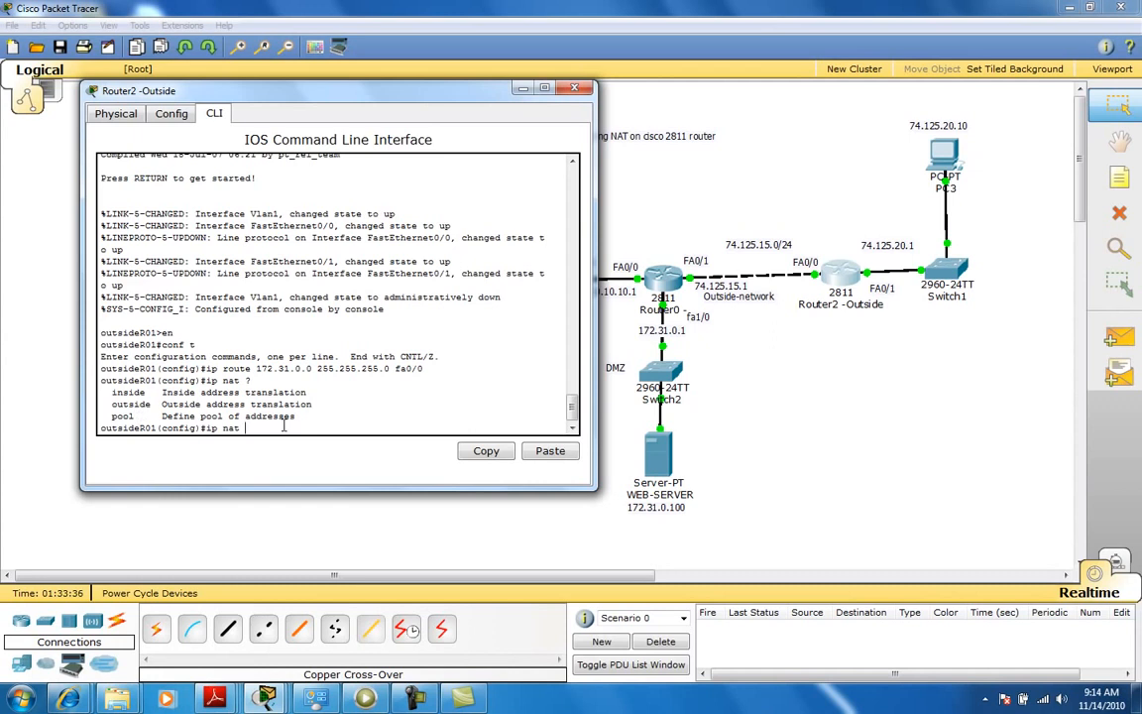
{"action": "type", "text": "inside ?"}
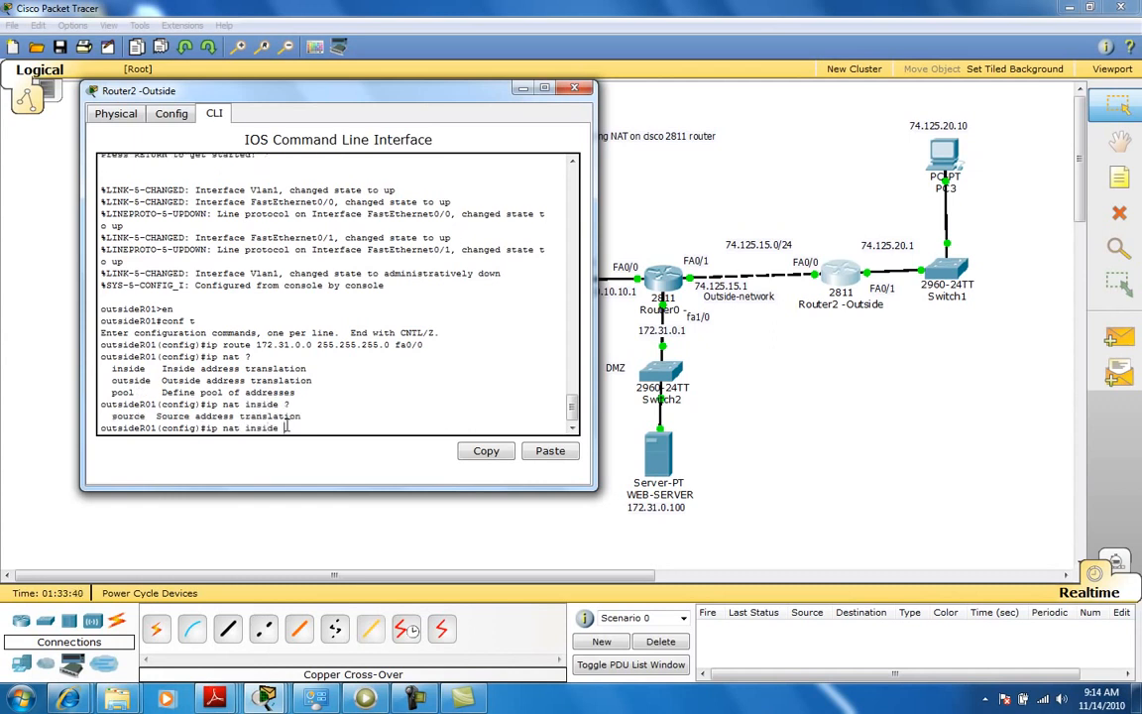
{"action": "type", "text": "source 172.31.0.100 ?"}
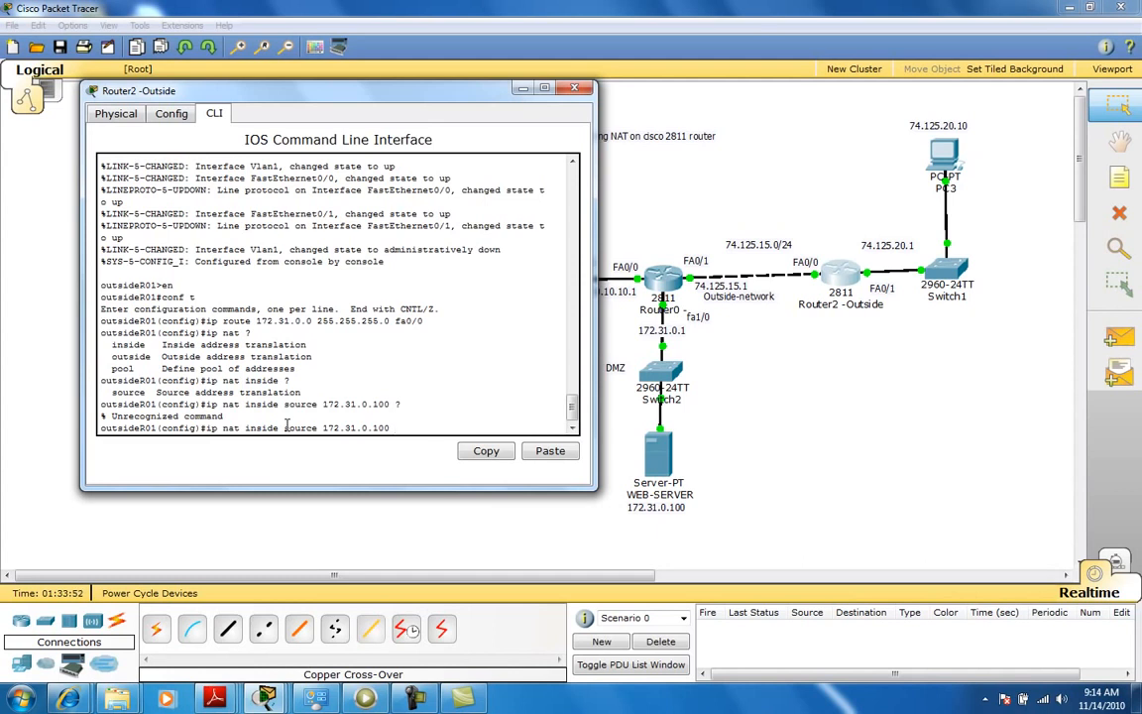
{"action": "key", "text": "BackSpace"}
{"action": "key", "text": "BackSpace"}
{"action": "key", "text": "BackSpace"}
{"action": "key", "text": "BackSpace"}
{"action": "key", "text": "BackSpace"}
{"action": "key", "text": "BackSpace"}
{"action": "key", "text": "BackSpace"}
{"action": "key", "text": "BackSpace"}
{"action": "key", "text": "BackSpace"}
{"action": "key", "text": "BackSpace"}
{"action": "key", "text": "BackSpace"}
{"action": "type", "text": "?"}
{"action": "type", "text": "static"}
Map inside address 172.31.0.100 statically to global address 74.125.20.100 and save the running configuration.
{"action": "key", "text": "BackSpace"}
{"action": "type", "text": "c "}
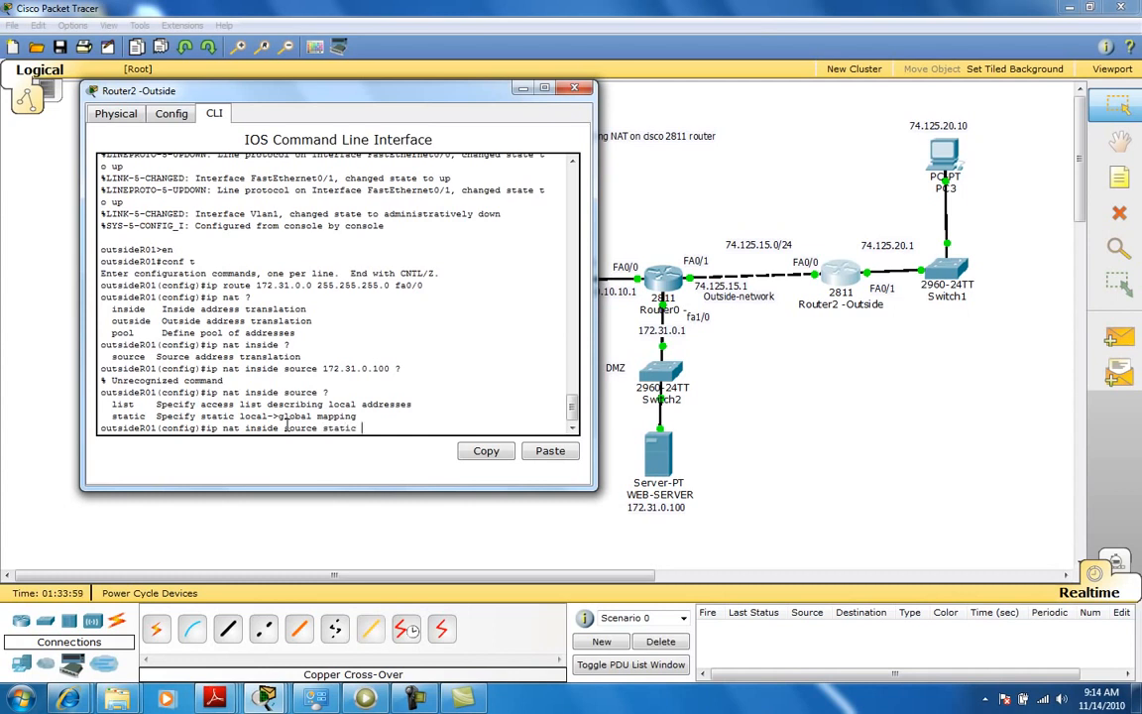
{"action": "type", "text": "?"}
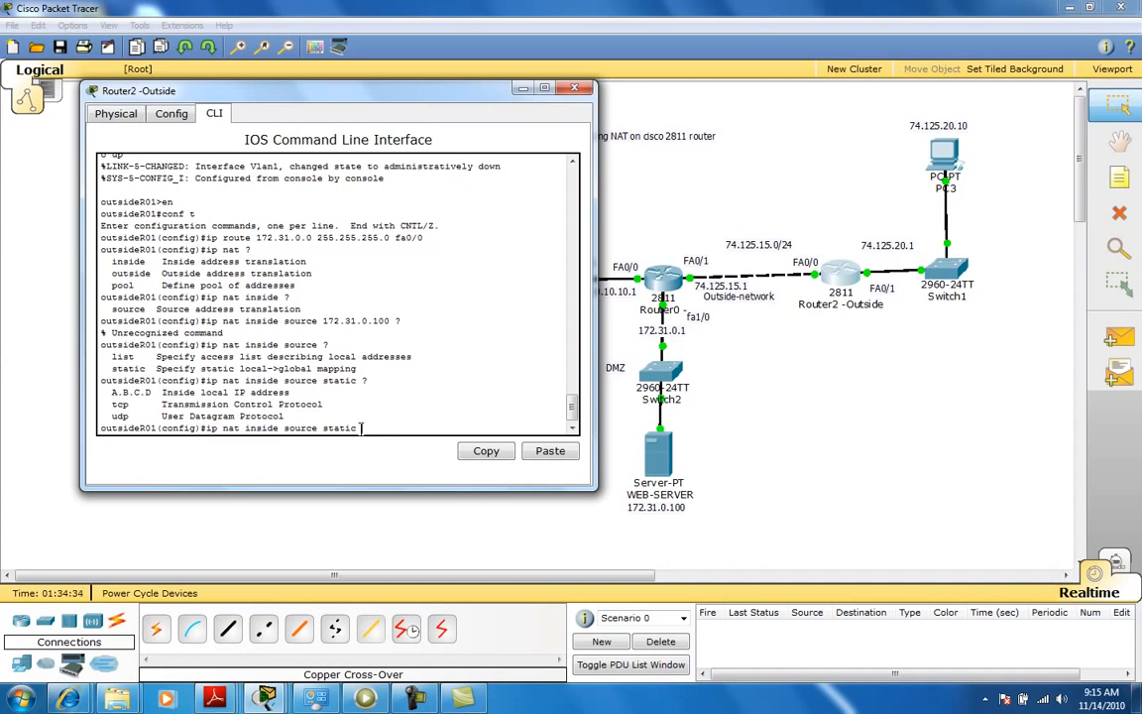
{"action": "type", "text": "172"}
{"action": "type", "text": ".31.0"}
{"action": "type", "text": ".100"}
{"action": "type", "text": " ?"}
{"action": "type", "text": "74"}
{"action": "type", "text": ".125"}
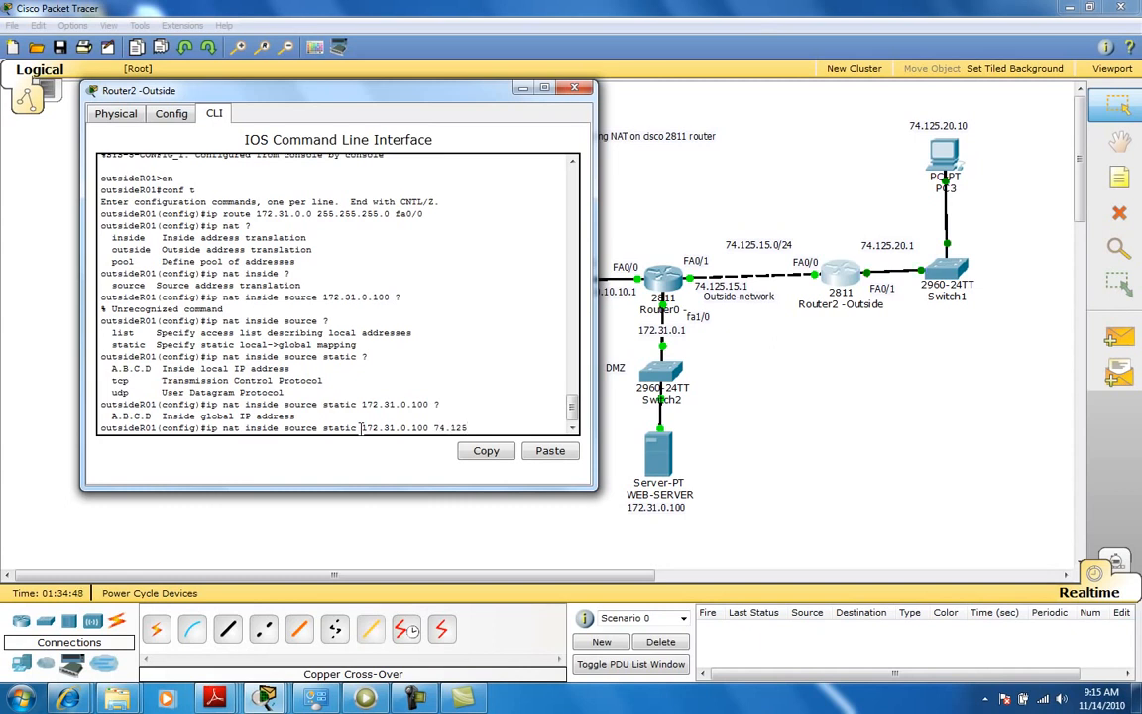
{"action": "type", "text": ".20.100"}
{"action": "key", "text": "Return"}
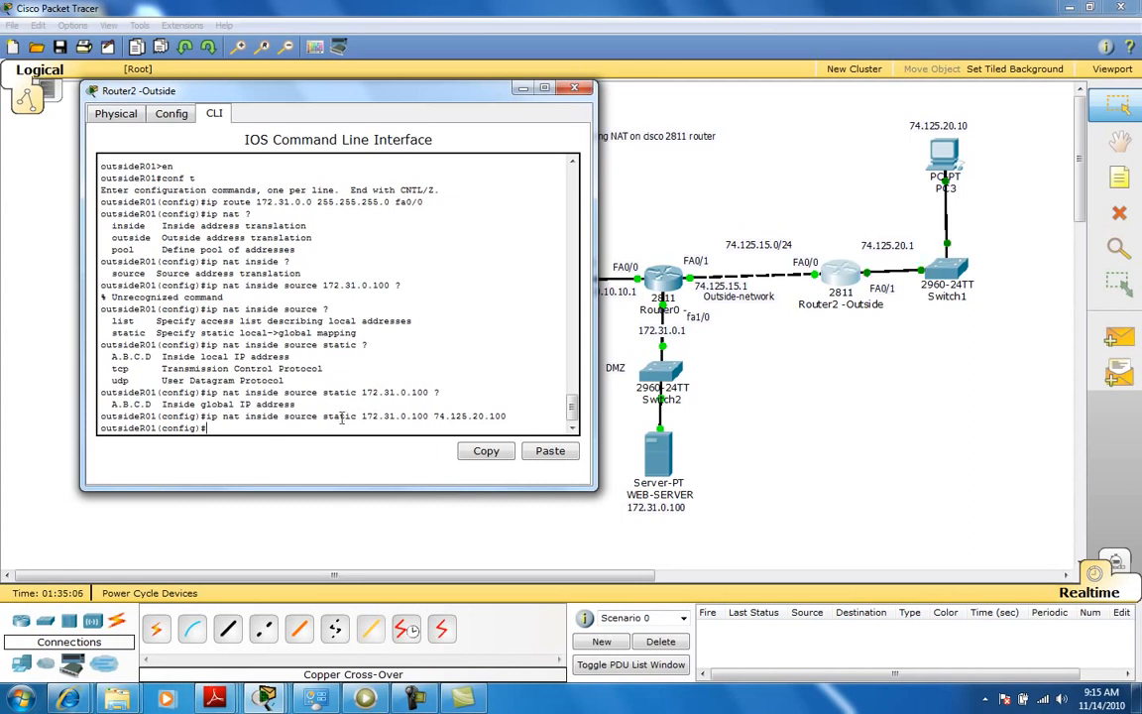
{"action": "type", "text": "do wr"}
{"action": "key", "text": "Return"}
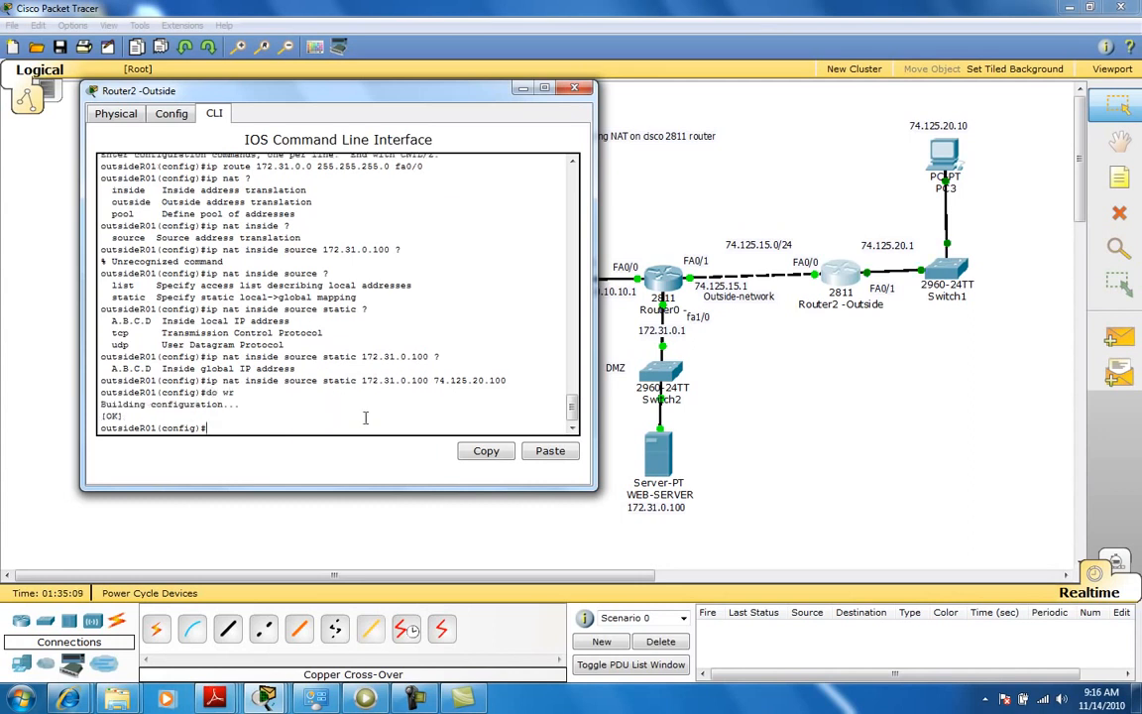
Open Router0's CLI and enter privileged and global configuration mode.
{"action": "left_click", "coordinate": [665, 283]}
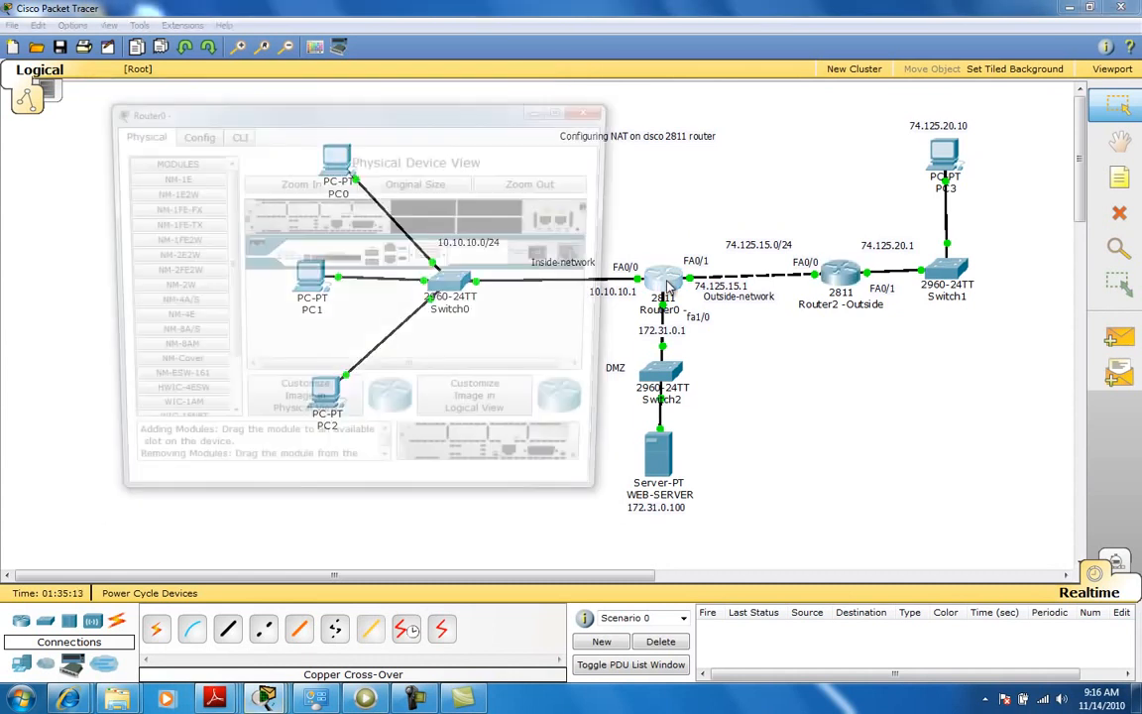
{"action": "left_click", "coordinate": [220, 132]}
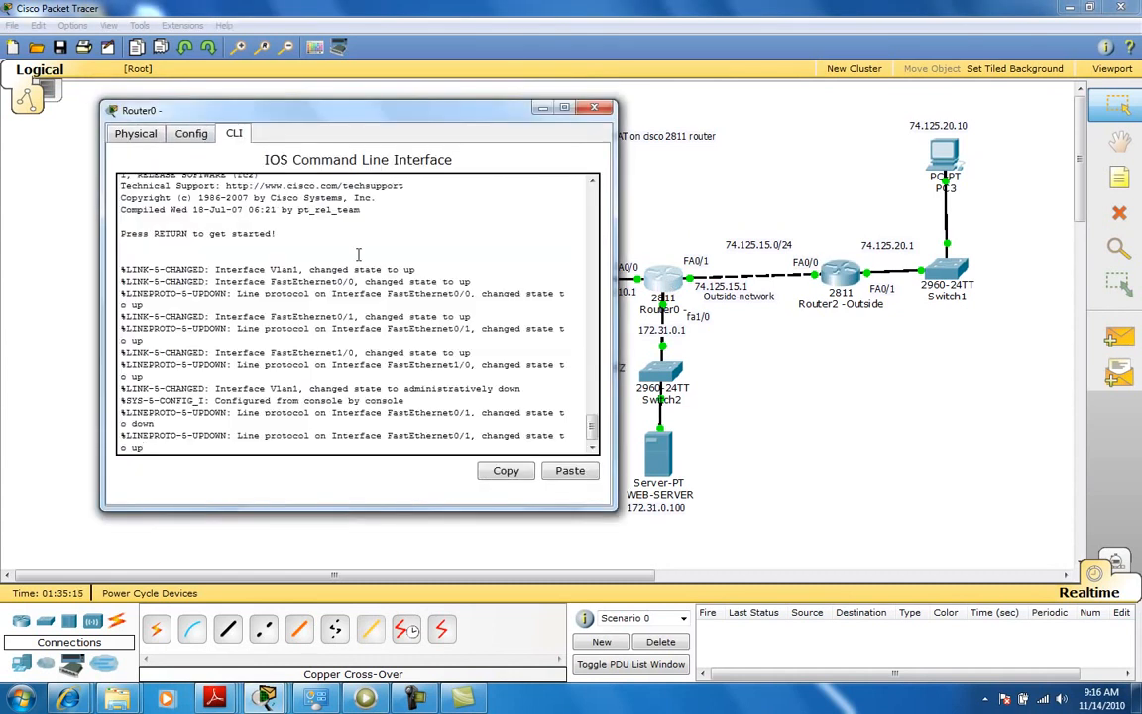
{"action": "type", "text": "en"}
{"action": "key", "text": "Return"}
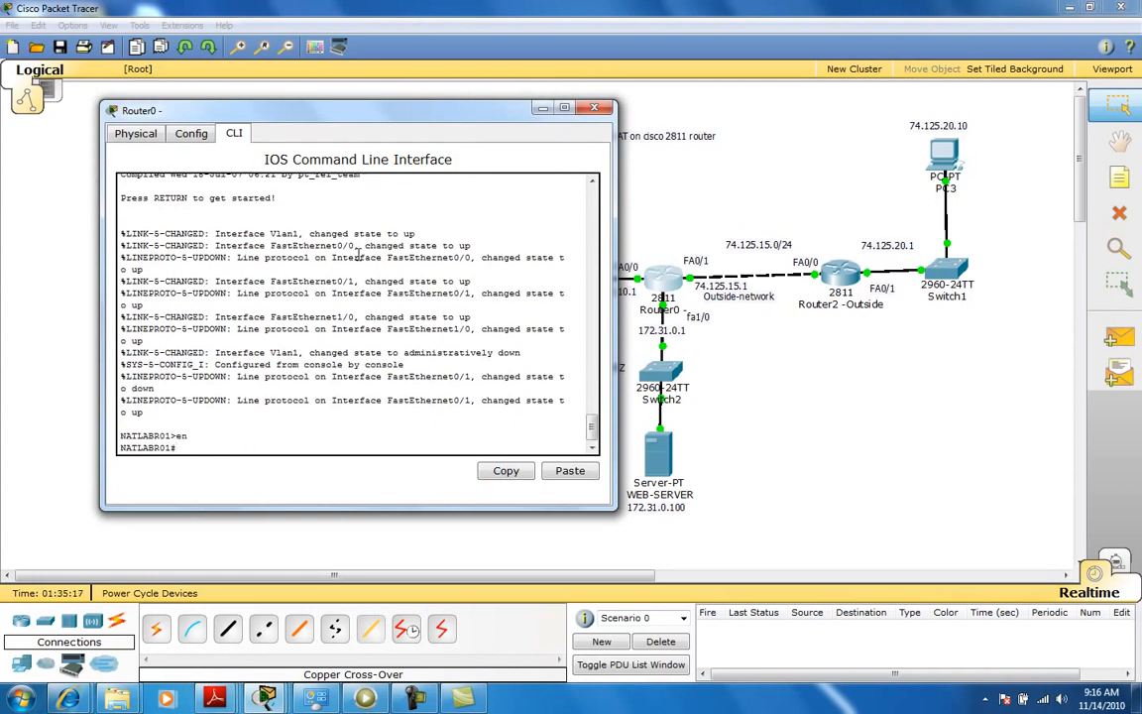
{"action": "type", "text": "conf t"}
{"action": "key", "text": "Return"}
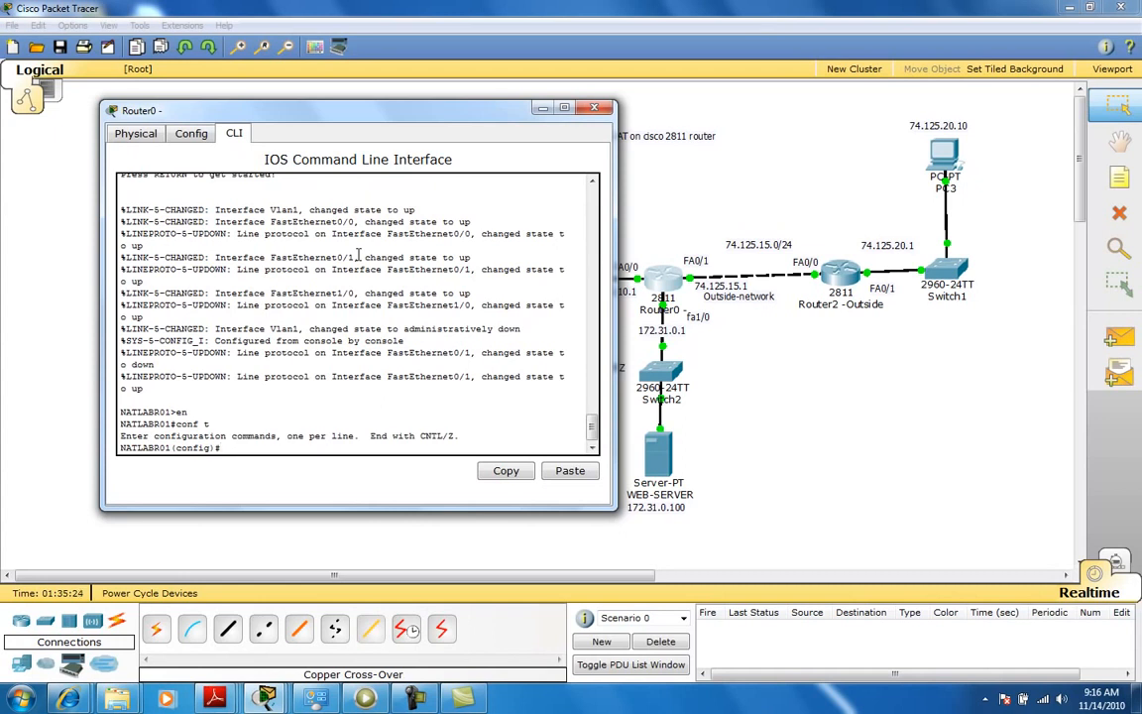
Add a default route 0.0.0.0 0.0.0.0 out interface fa0/1 on Router0 and save the configuration.
{"action": "type", "text": "ip route 0.0.0.0 0.0.0.0 fa0/1"}
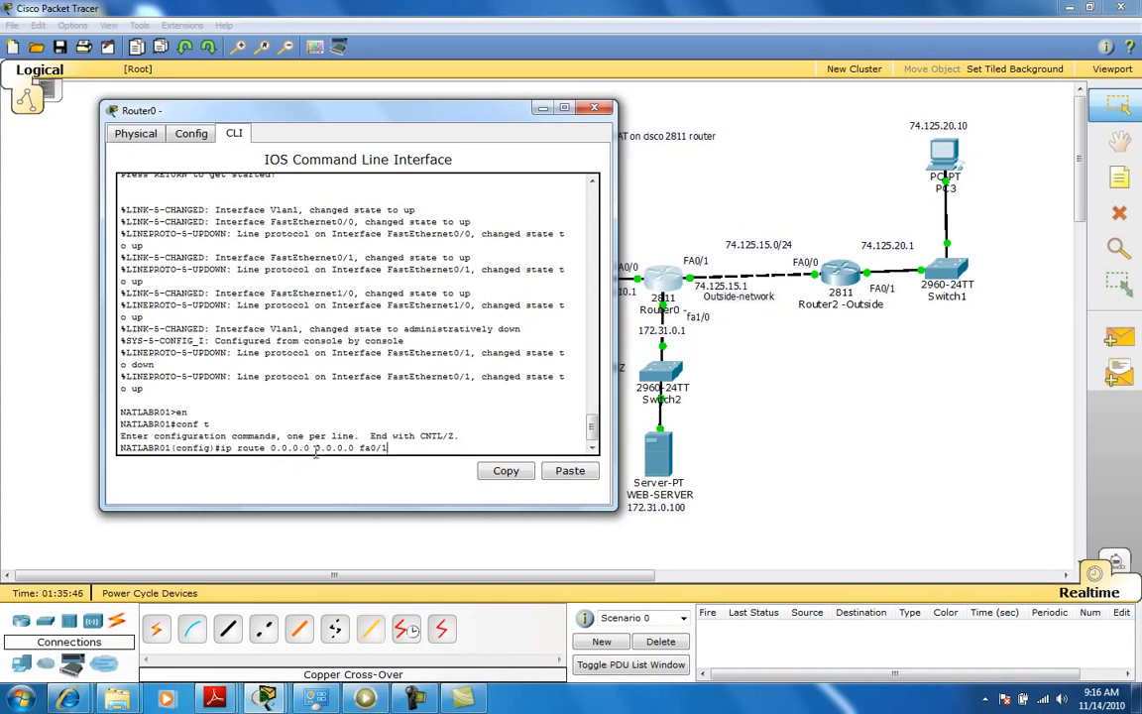
{"action": "left_click_drag", "start_coordinate": [315, 447], "coordinate": [354, 449]}
{"action": "left_click", "coordinate": [388, 436]}
{"action": "left_click", "coordinate": [443, 414]}
{"action": "key", "text": "Return"}
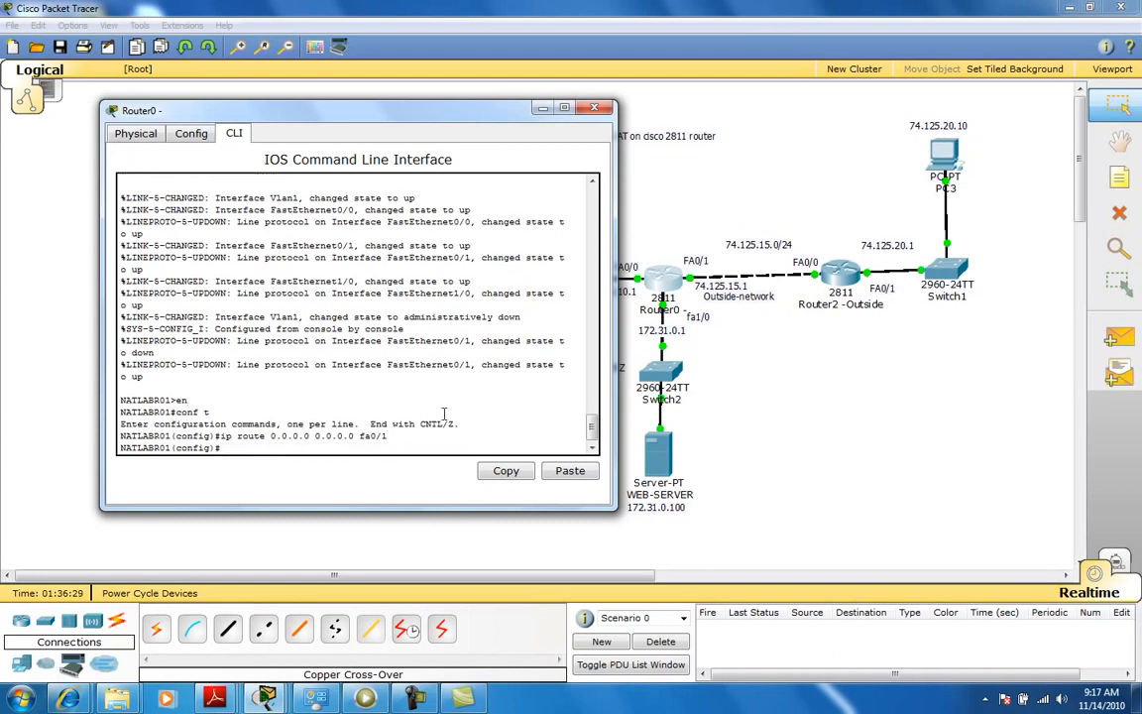
{"action": "type", "text": "do wr"}
{"action": "key", "text": "Return"}
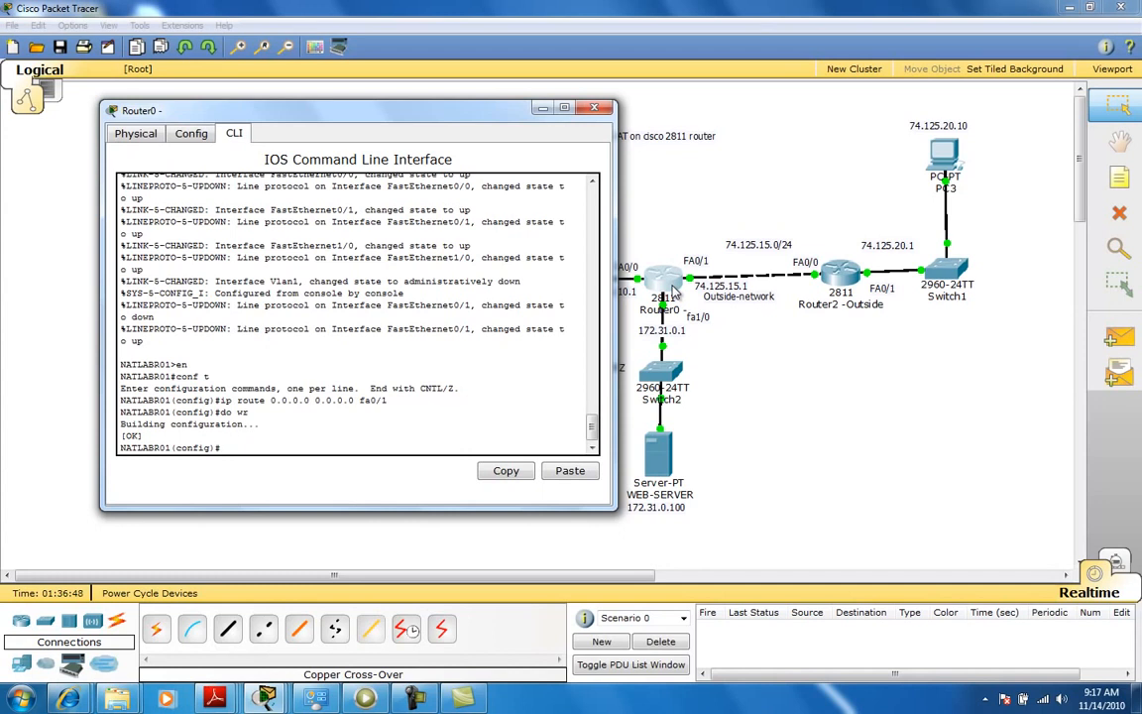
From PC3's command prompt, ping 74.125.20.100 twice.
{"action": "left_click", "coordinate": [945, 161]}
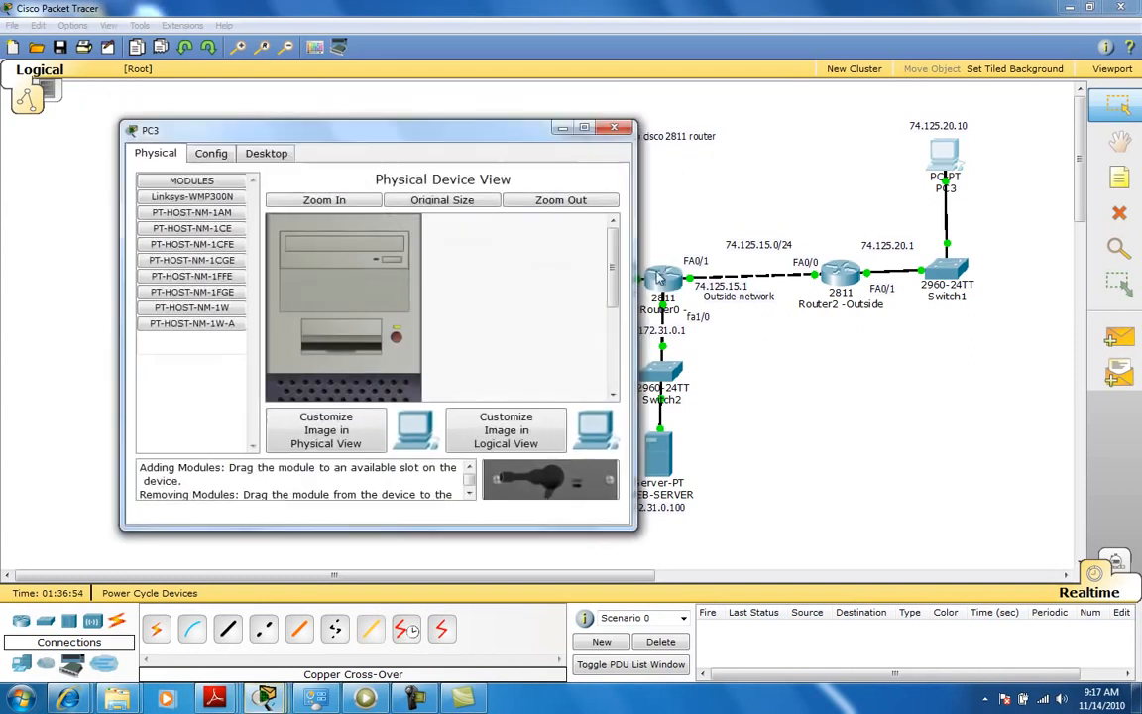
{"action": "left_click", "coordinate": [263, 154]}
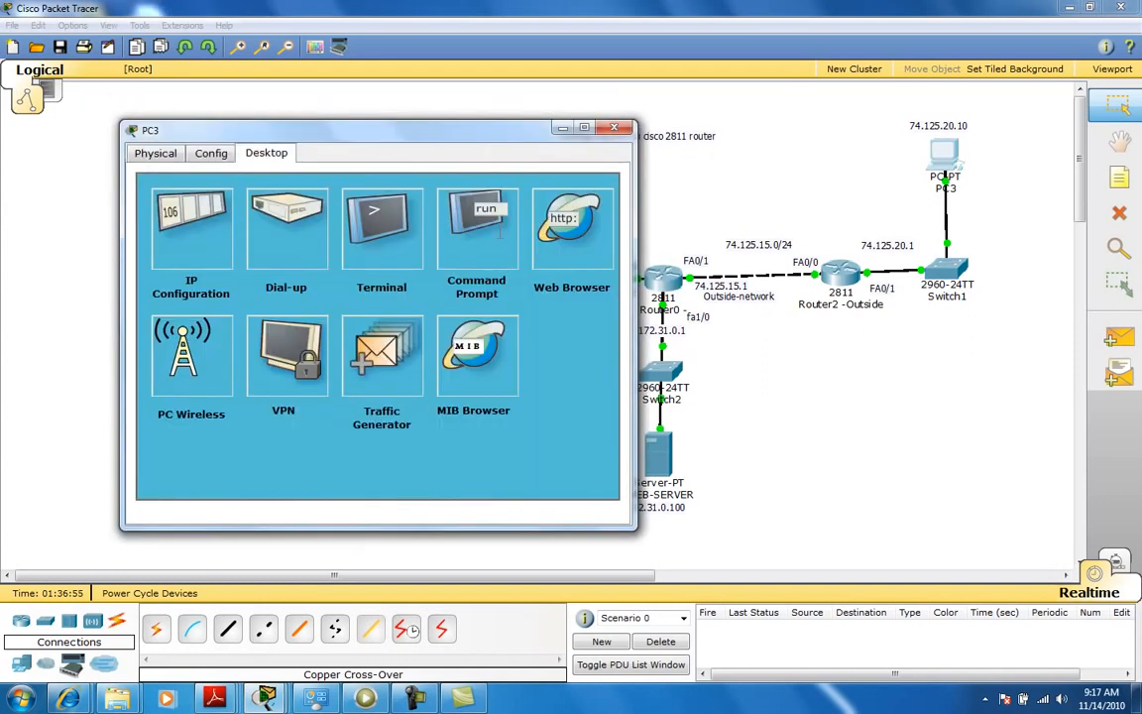
{"action": "left_click", "coordinate": [494, 224]}
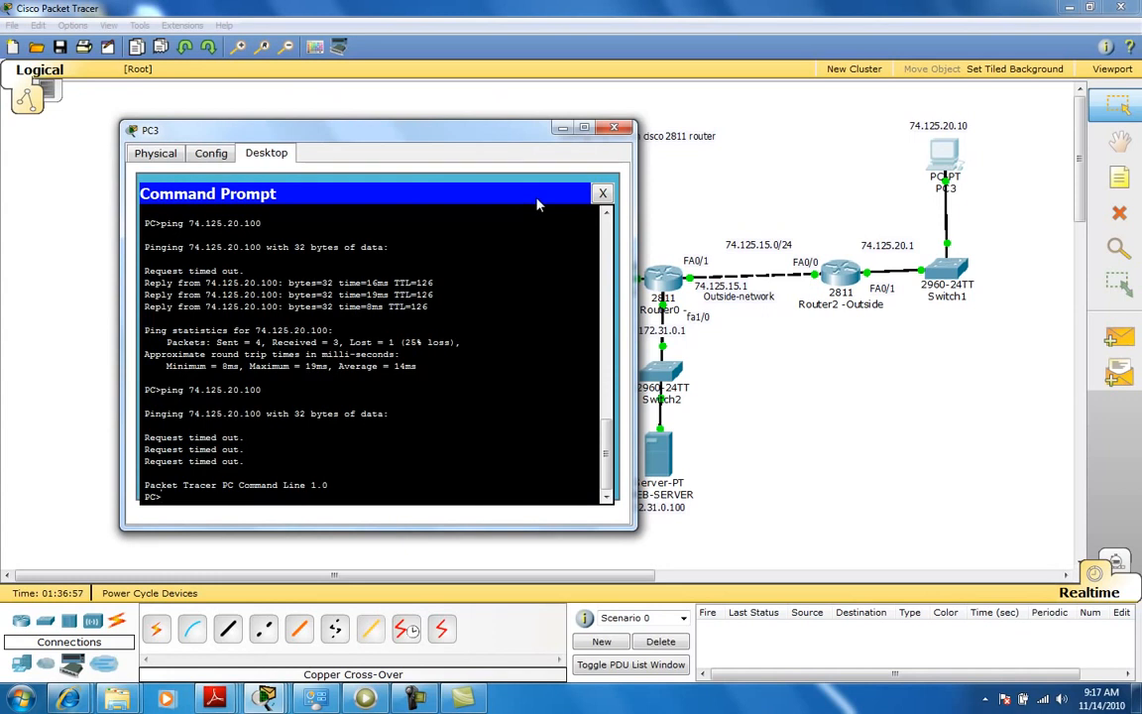
{"action": "type", "text": "ping 74.125.20.100"}
{"action": "key", "text": "Return"}
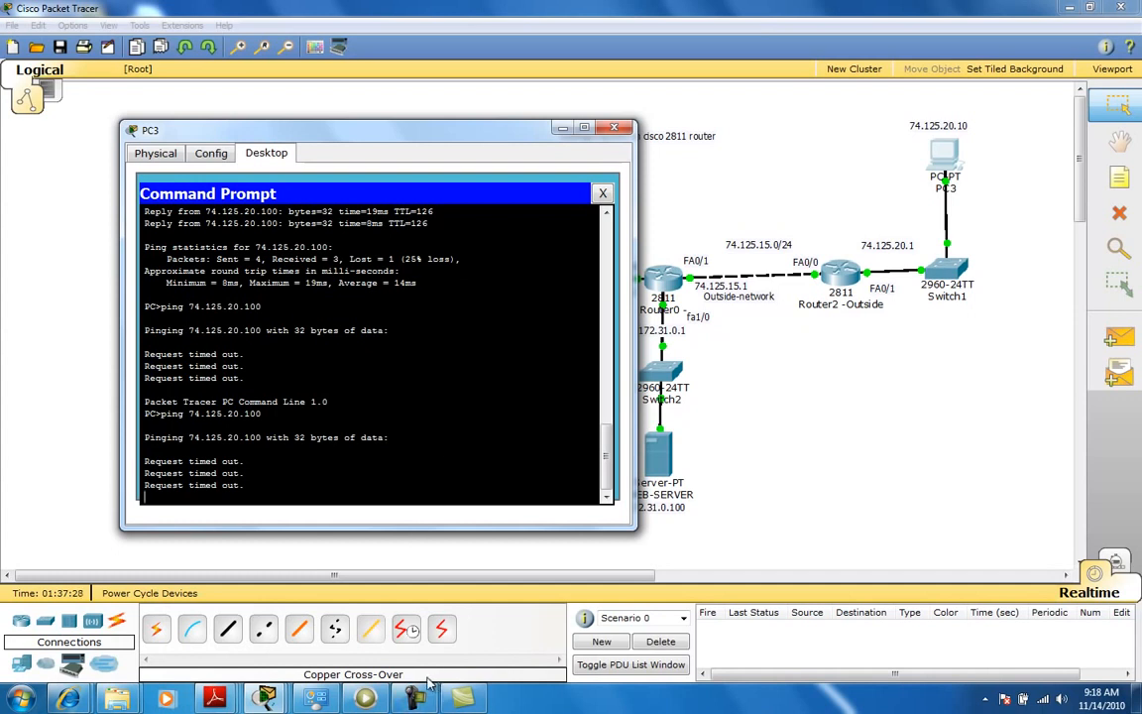
{"action": "key", "text": "Up"}
{"action": "key", "text": "Return"}
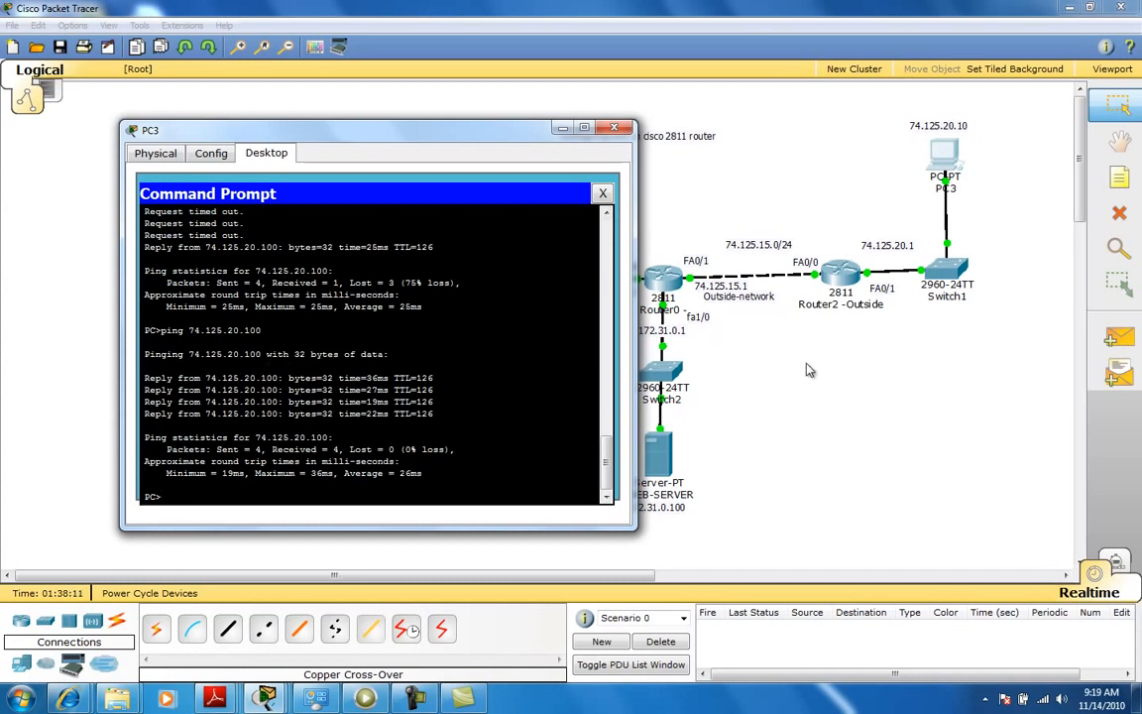
Review the static NAT and route commands in Router2-Outside's CLI, then bring Router0's CLI window forward.
{"action": "left_click", "coordinate": [848, 286]}
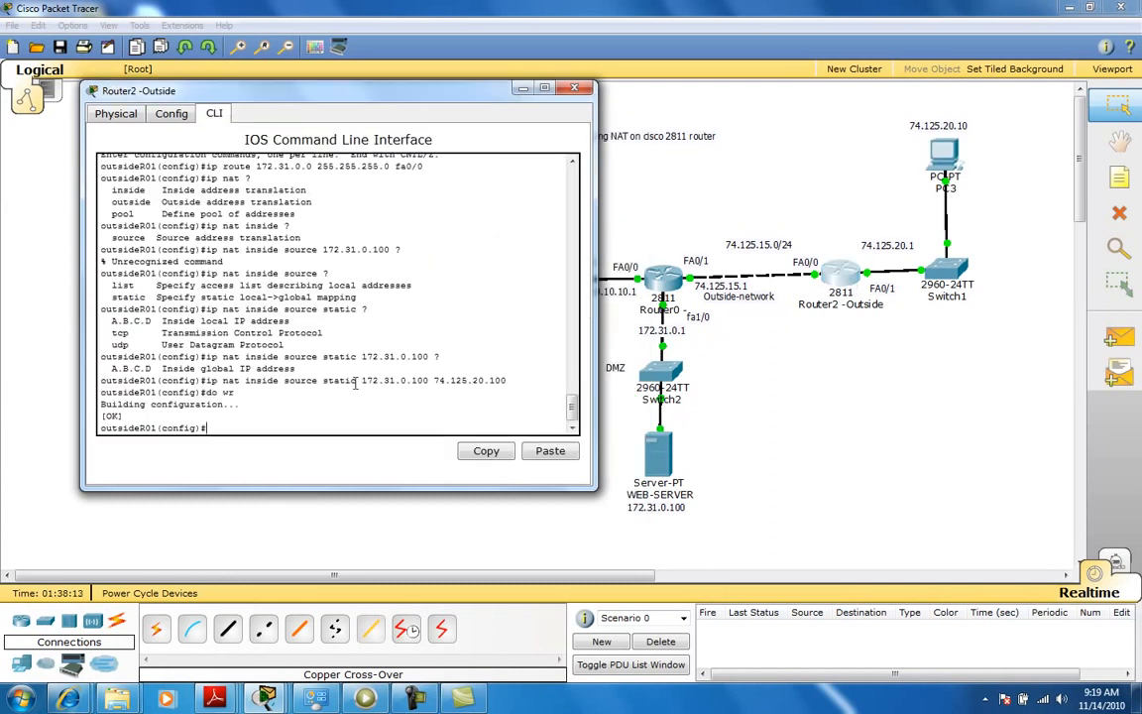
{"action": "left_click_drag", "start_coordinate": [206, 380], "coordinate": [512, 386]}
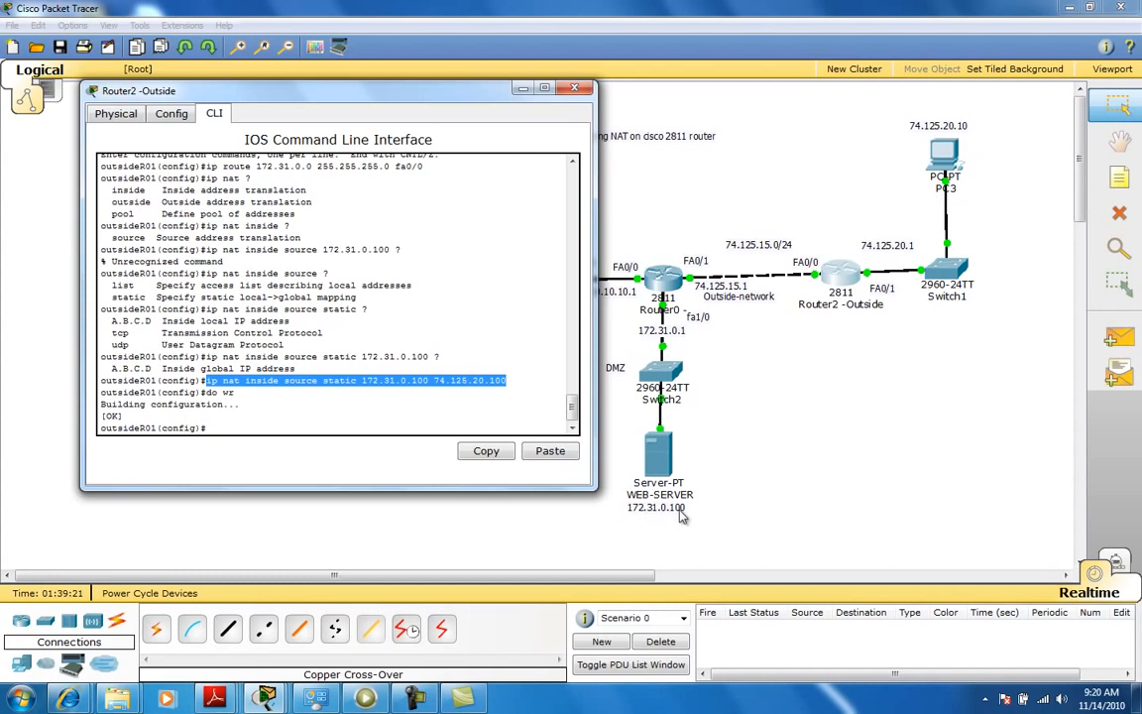
{"action": "left_click_drag", "start_coordinate": [507, 381], "coordinate": [436, 377]}
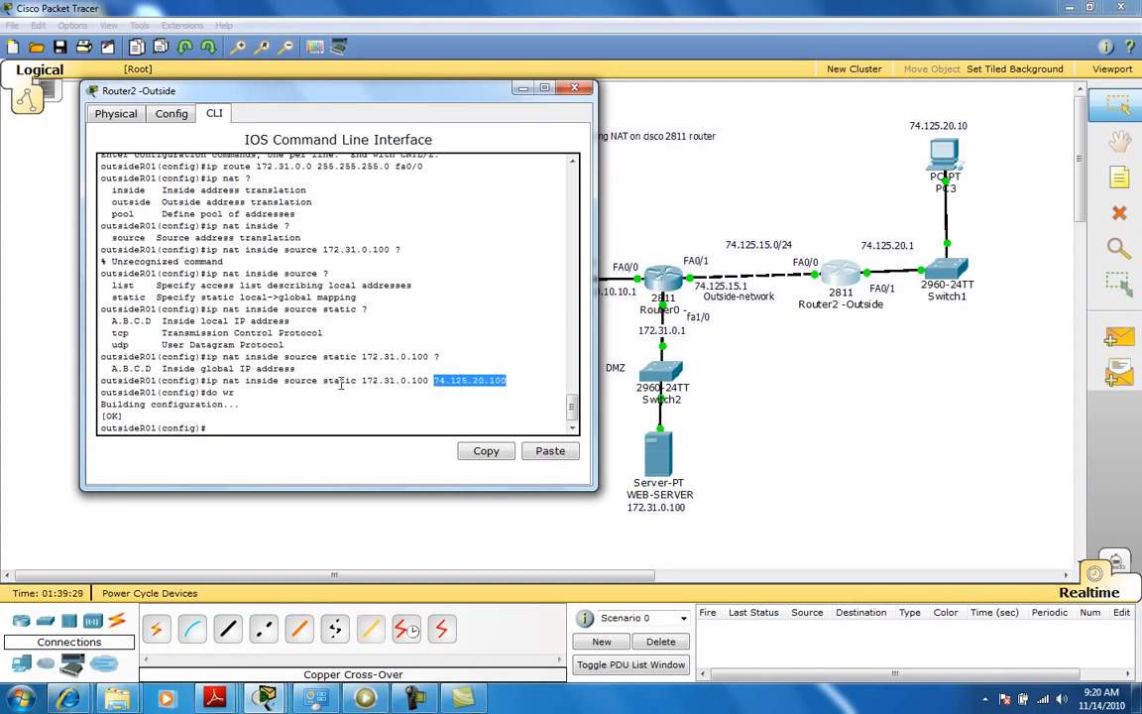
{"action": "left_click_drag", "start_coordinate": [207, 380], "coordinate": [508, 381]}
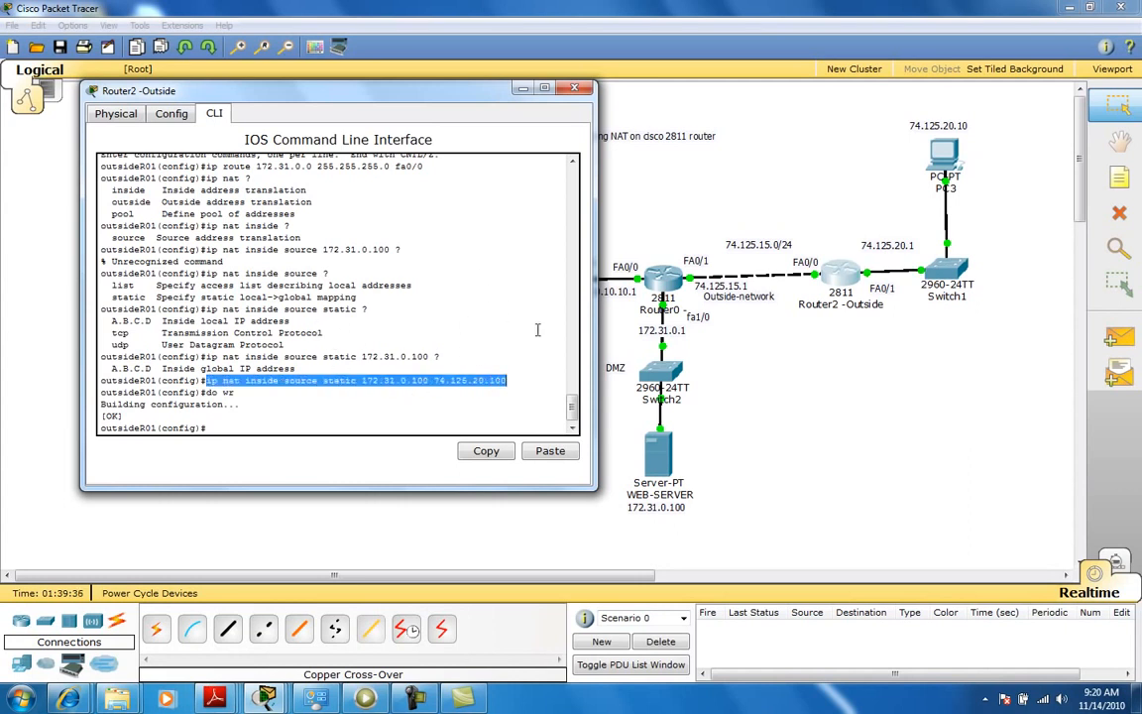
{"action": "scroll", "coordinate": [515, 369], "scroll_direction": "up", "scroll_amount": 3}
{"action": "scroll", "coordinate": [516, 375], "scroll_direction": "down", "scroll_amount": 2}
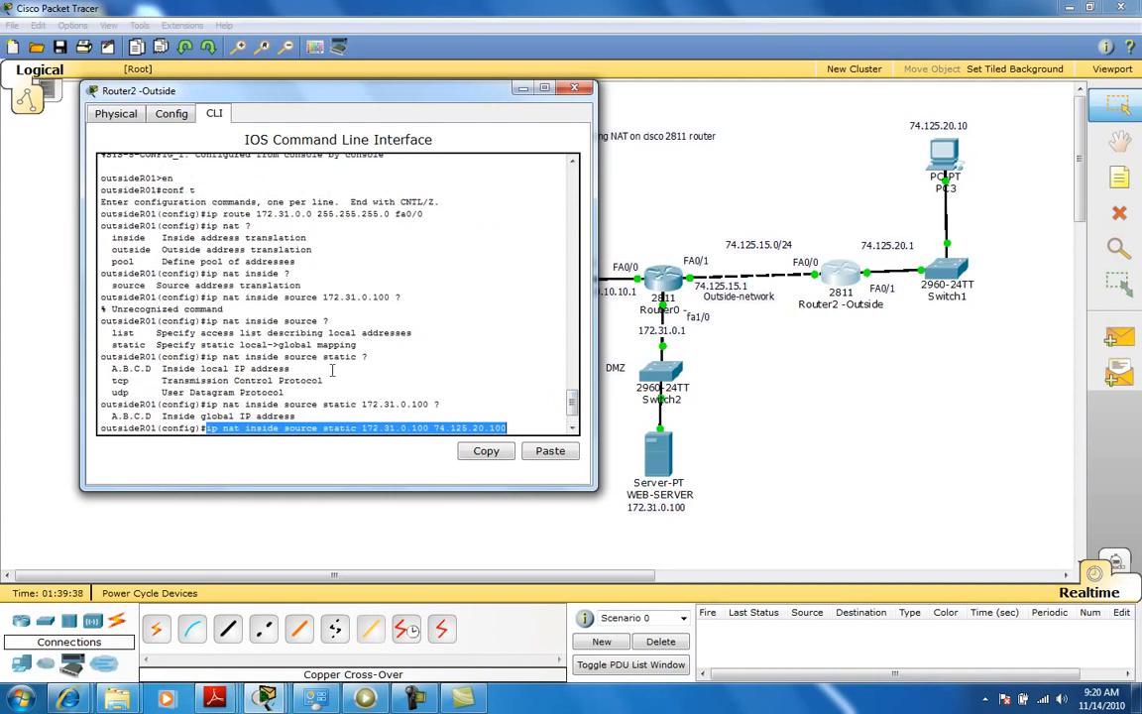
{"action": "scroll", "coordinate": [565, 406], "scroll_direction": "up", "scroll_amount": 3}
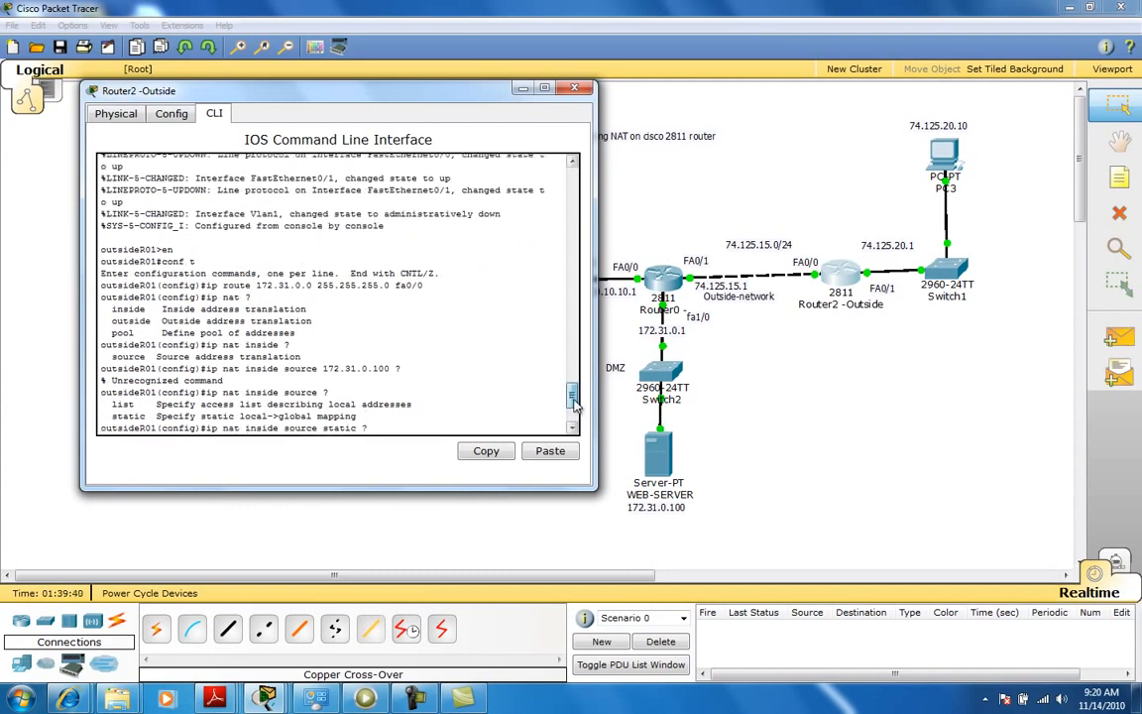
{"action": "left_click_drag", "start_coordinate": [206, 294], "coordinate": [426, 297]}
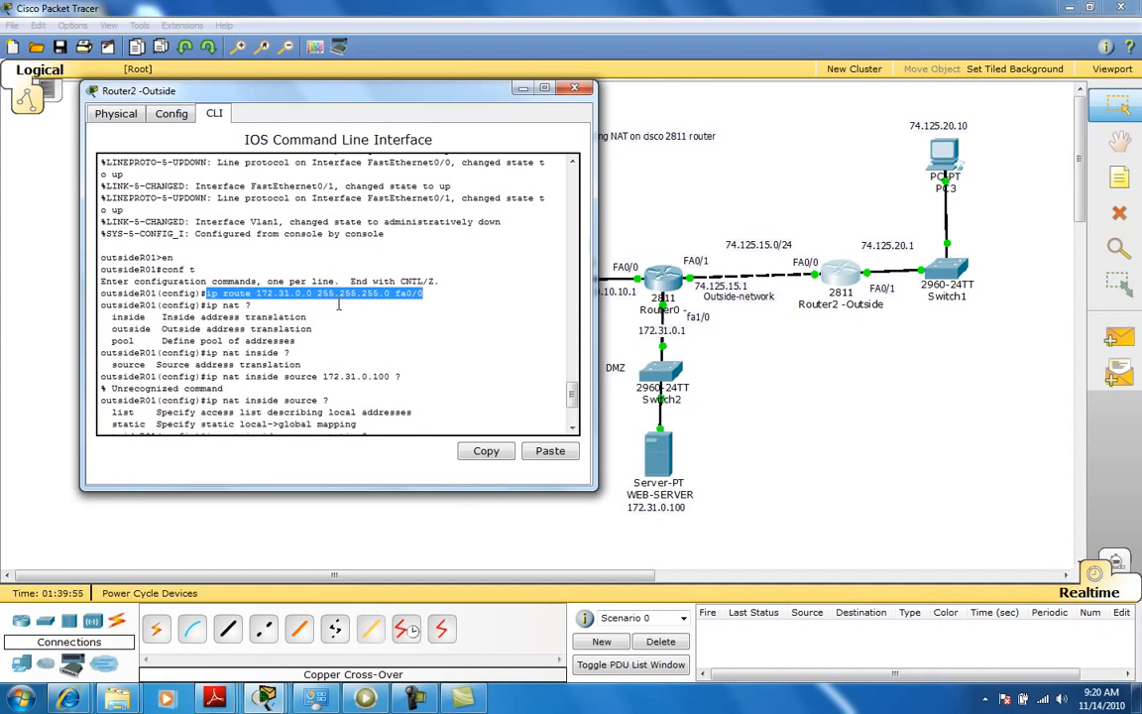
{"action": "left_click", "coordinate": [266, 698]}
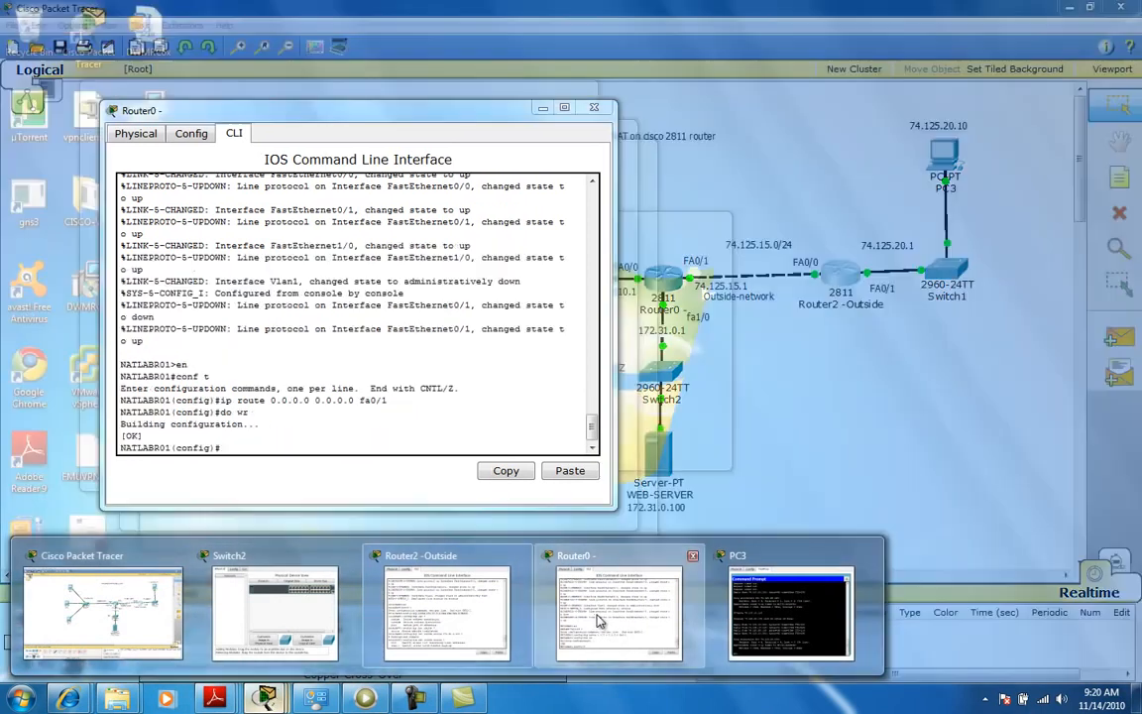
{"action": "left_click", "coordinate": [598, 622]}
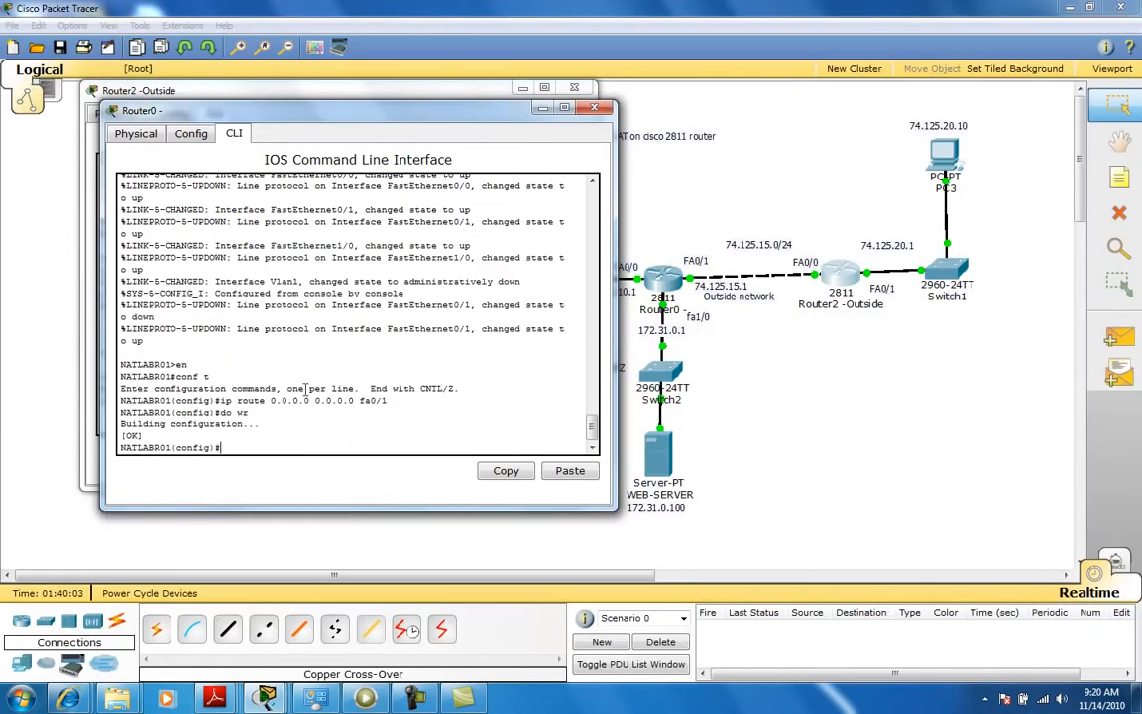
Review the default route command in Router0's CLI, highlighting its subnet mask.
{"action": "left_click_drag", "start_coordinate": [307, 402], "coordinate": [272, 402]}
{"action": "left_click_drag", "start_coordinate": [314, 400], "coordinate": [357, 400]}
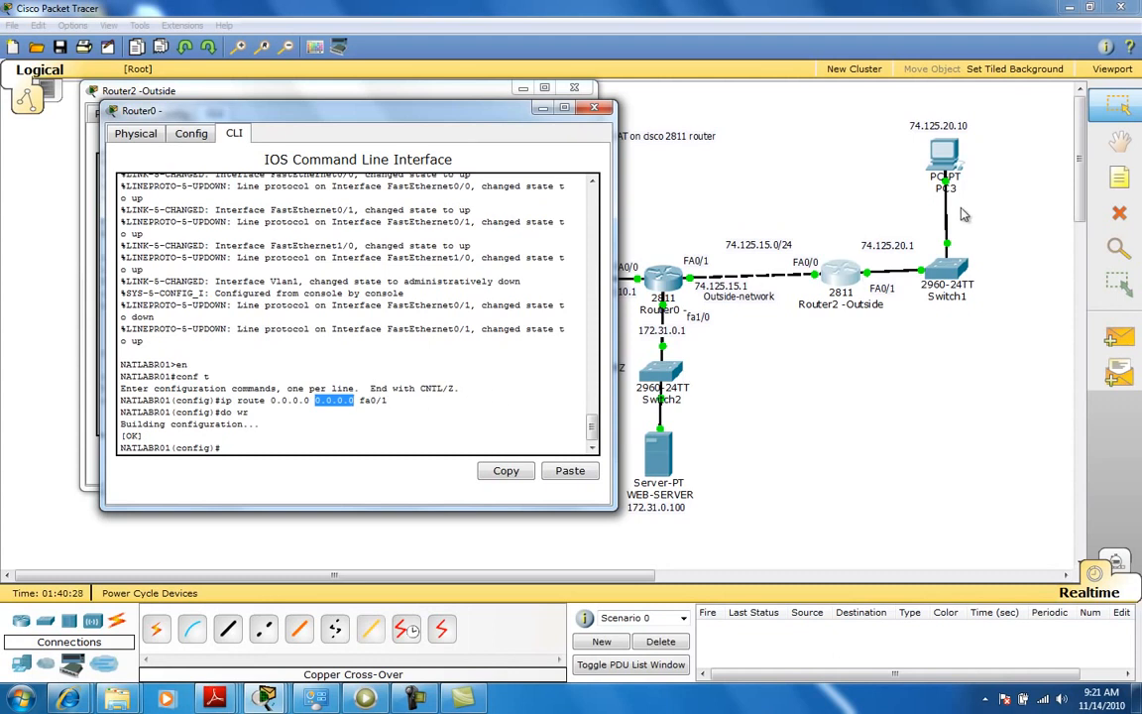
{"action": "left_click", "coordinate": [949, 157]}
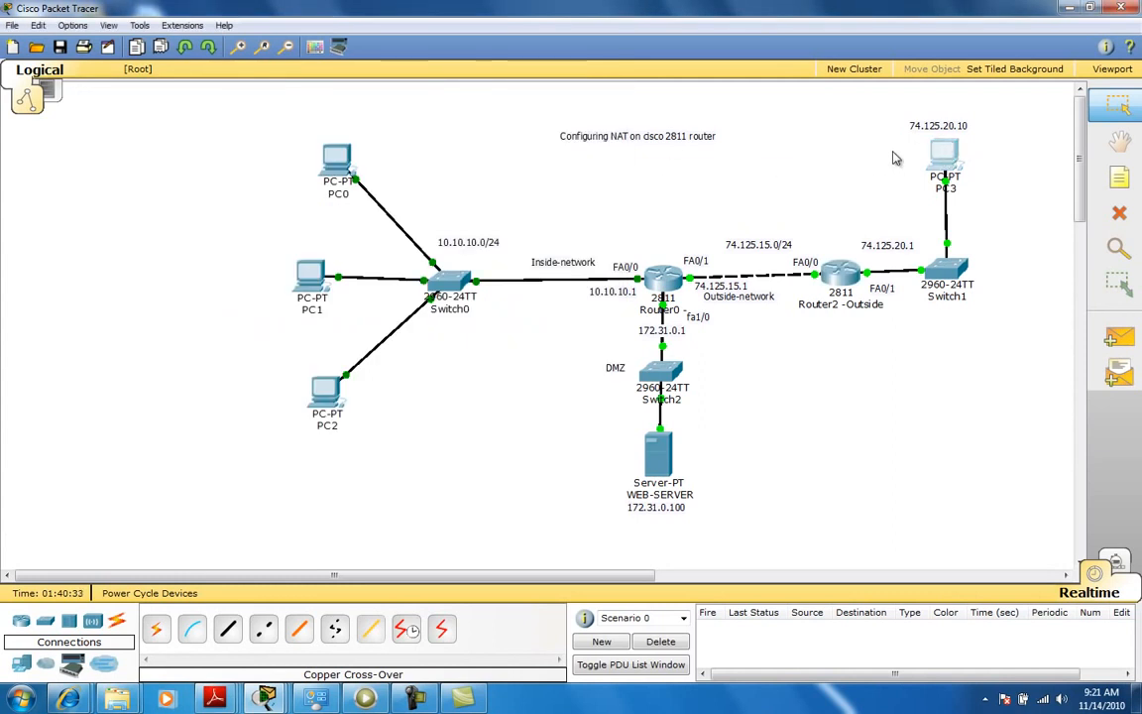
Open PC3, recall the previous ping command, then switch to PC3's web browser.
{"action": "left_click", "coordinate": [937, 154]}
{"action": "left_click_drag", "start_coordinate": [434, 144], "coordinate": [766, 142]}
{"action": "key", "text": "Up"}
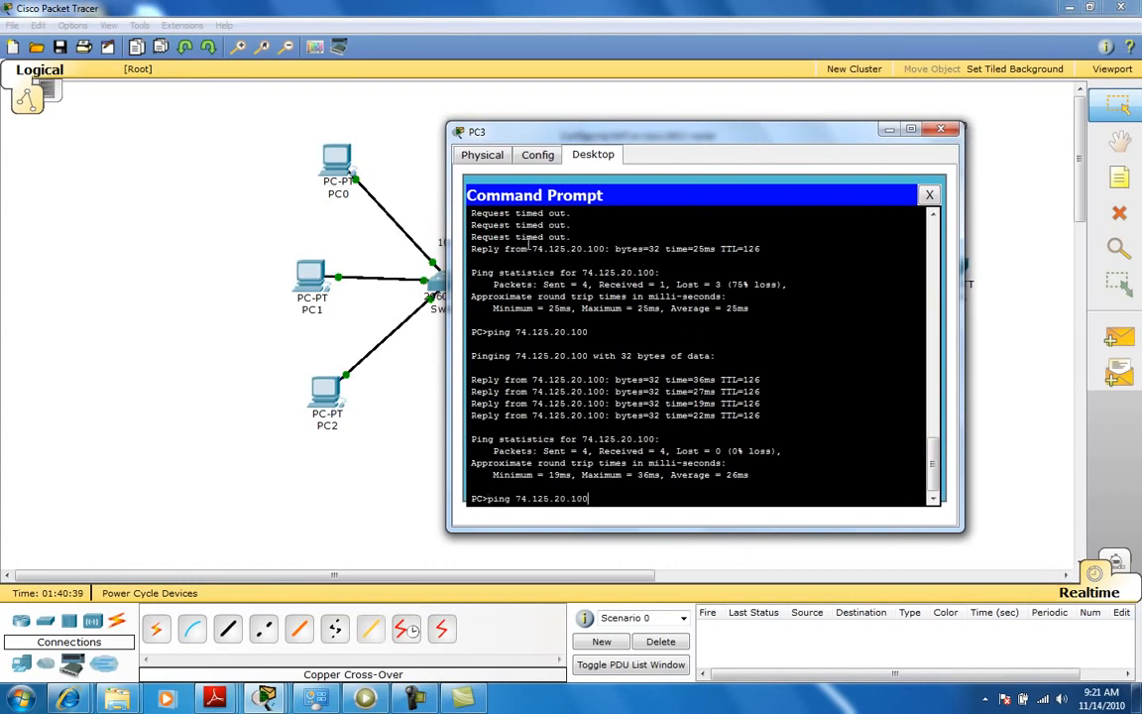
{"action": "left_click", "coordinate": [929, 195]}
{"action": "left_click", "coordinate": [880, 213]}
{"action": "left_click_drag", "start_coordinate": [753, 136], "coordinate": [362, 108]}
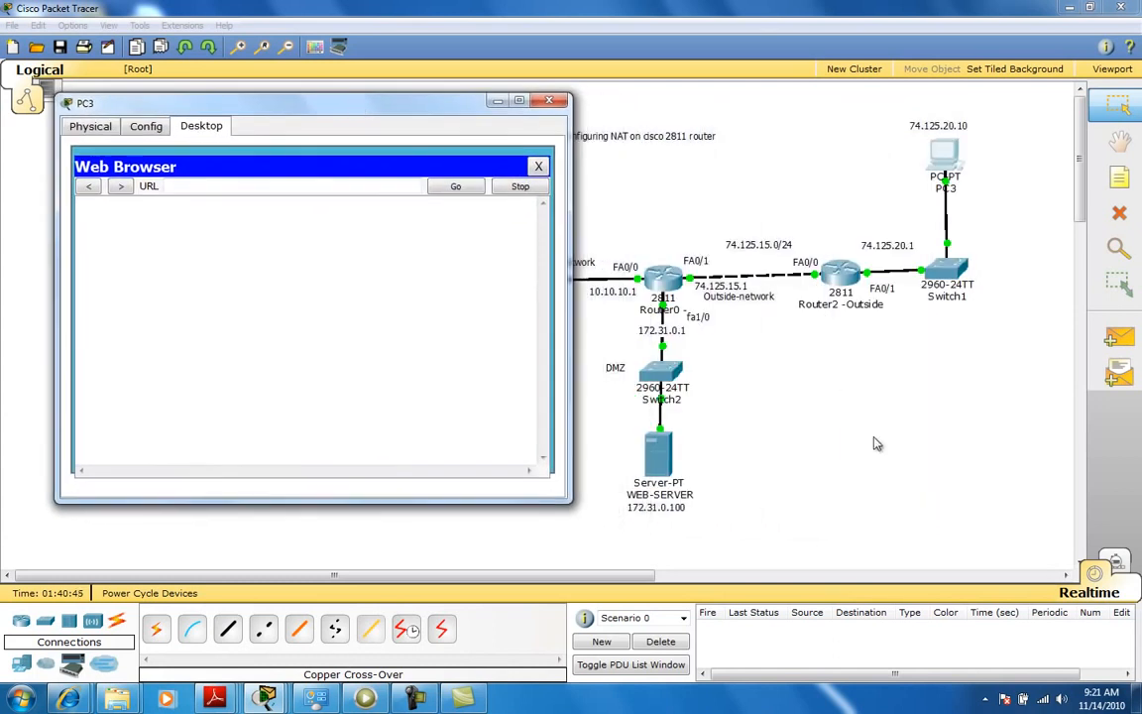
Open the WEB-SERVER's settings and review its global configuration, including the gateway, then close it.
{"action": "left_click", "coordinate": [658, 457]}
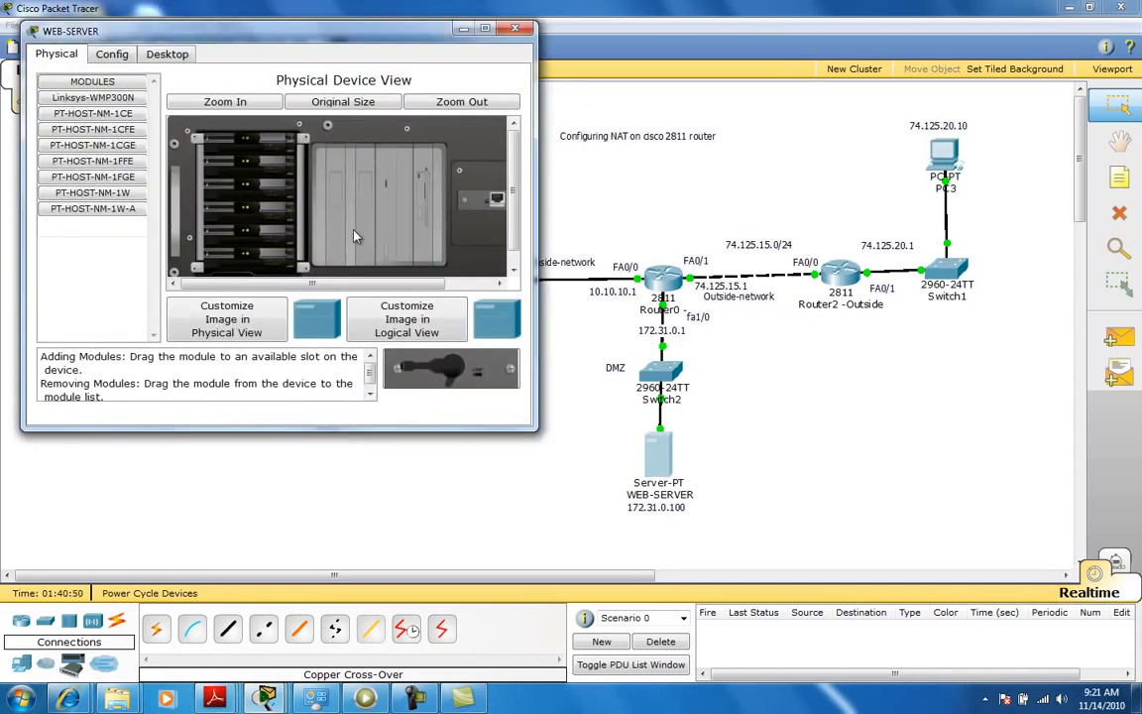
{"action": "left_click", "coordinate": [151, 56]}
{"action": "left_click", "coordinate": [97, 60]}
{"action": "left_click", "coordinate": [60, 55]}
{"action": "left_click", "coordinate": [89, 54]}
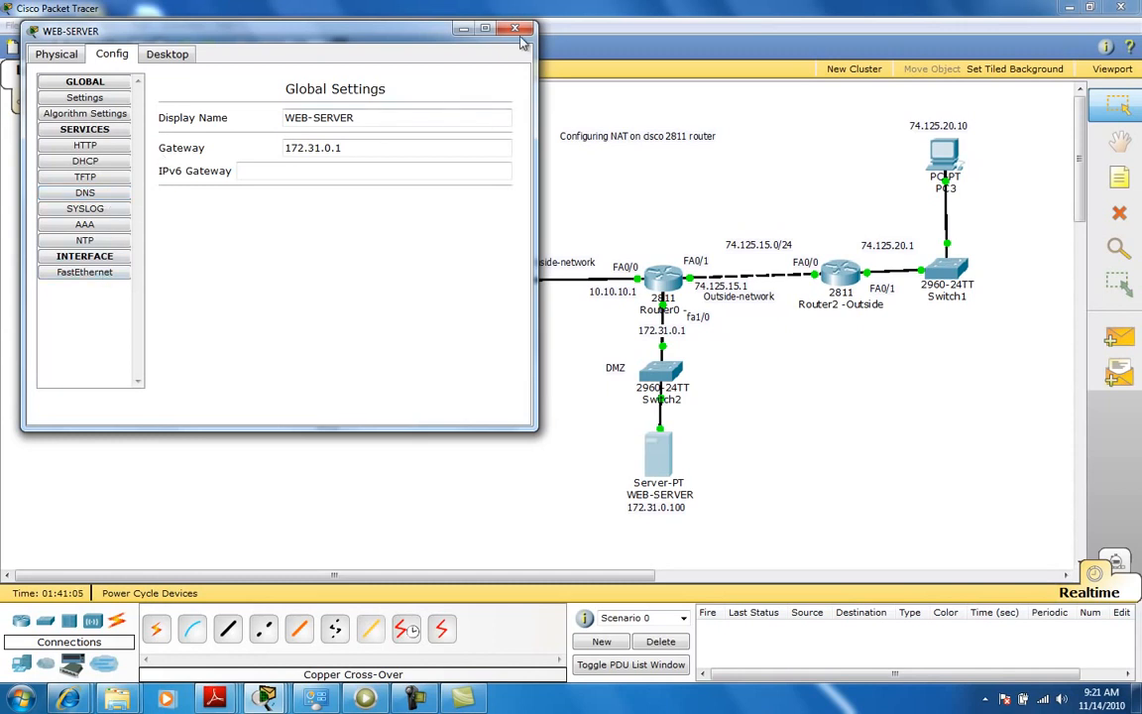
{"action": "left_click", "coordinate": [463, 28]}
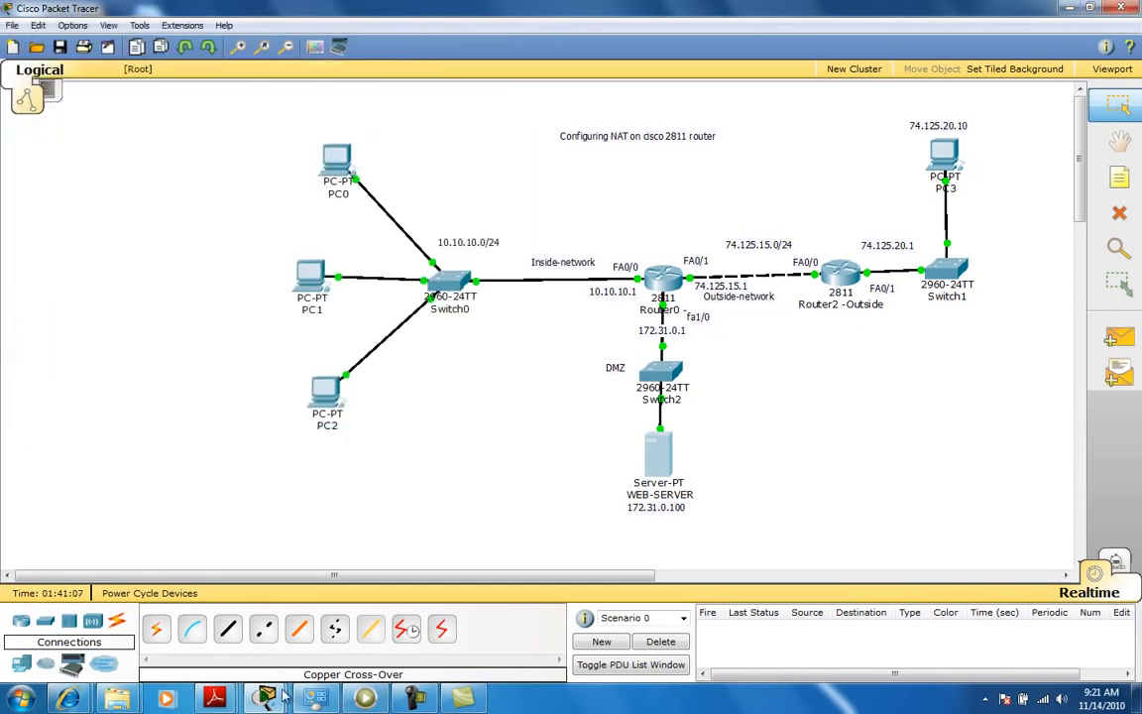
{"action": "mouse_move", "coordinate": [266, 696]}
{"action": "left_click", "coordinate": [774, 610]}
{"action": "left_click", "coordinate": [254, 186]}
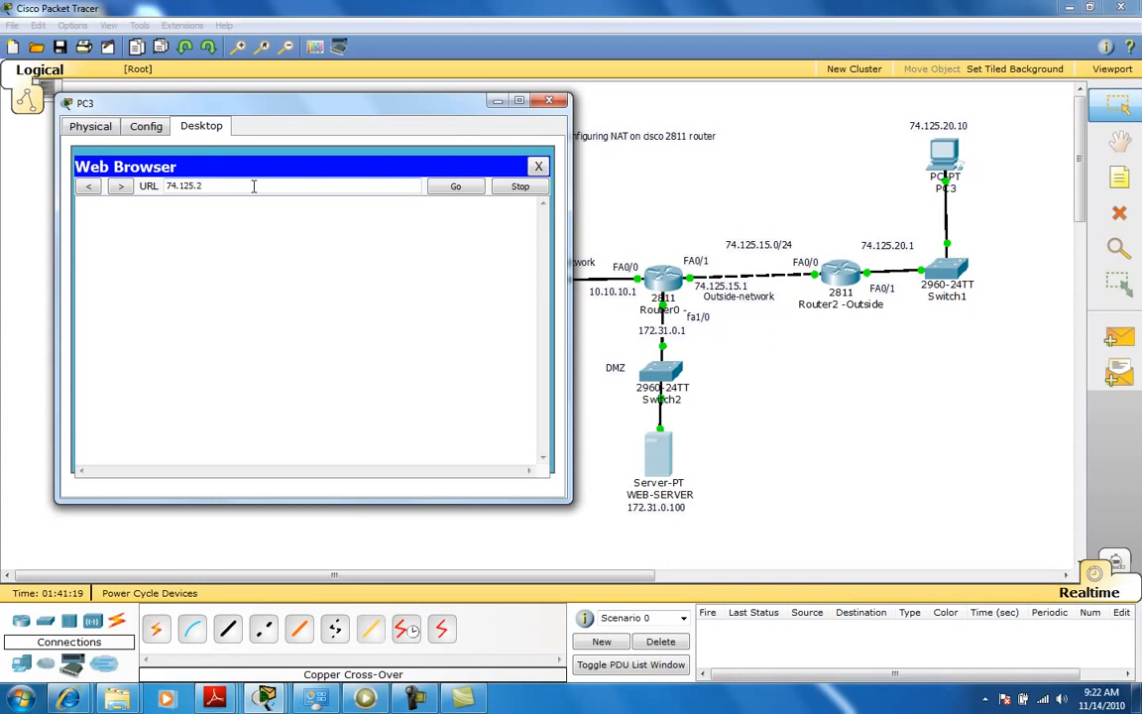
{"action": "key", "text": "Return"}
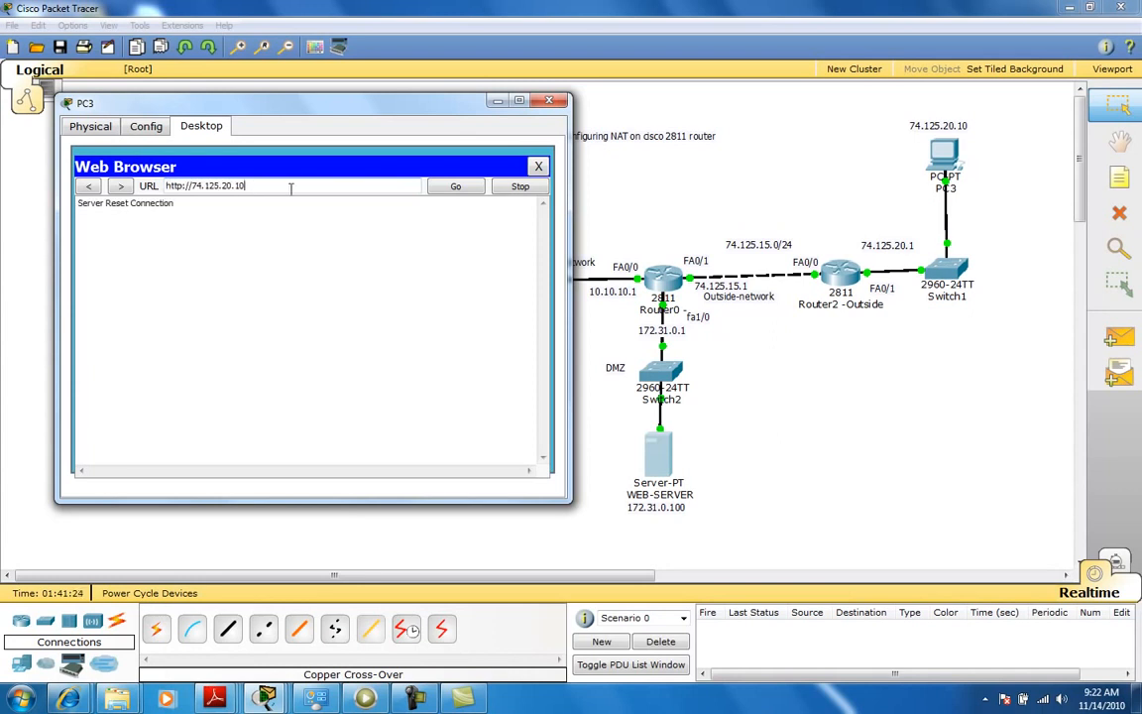
{"action": "left_click", "coordinate": [462, 187]}
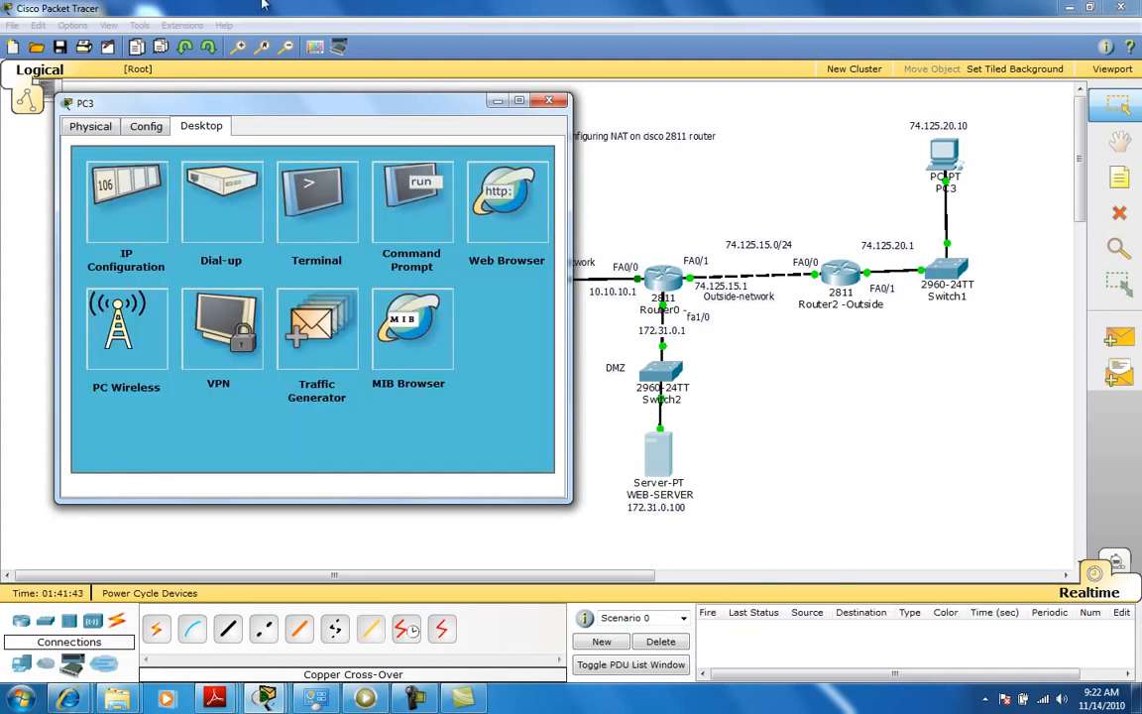
Reopen PC3's web browser, load 74.125.20.100, and follow the A small page link and back.
{"action": "left_click", "coordinate": [473, 198]}
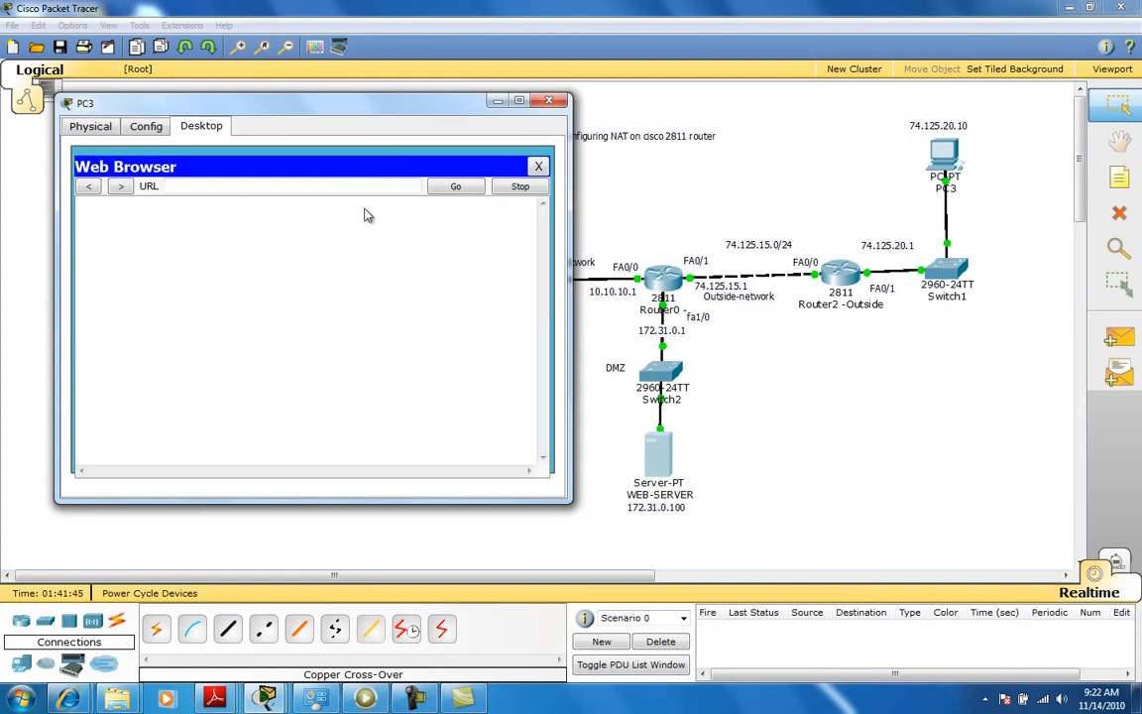
{"action": "left_click", "coordinate": [212, 186]}
{"action": "type", "text": "74.125.20.100"}
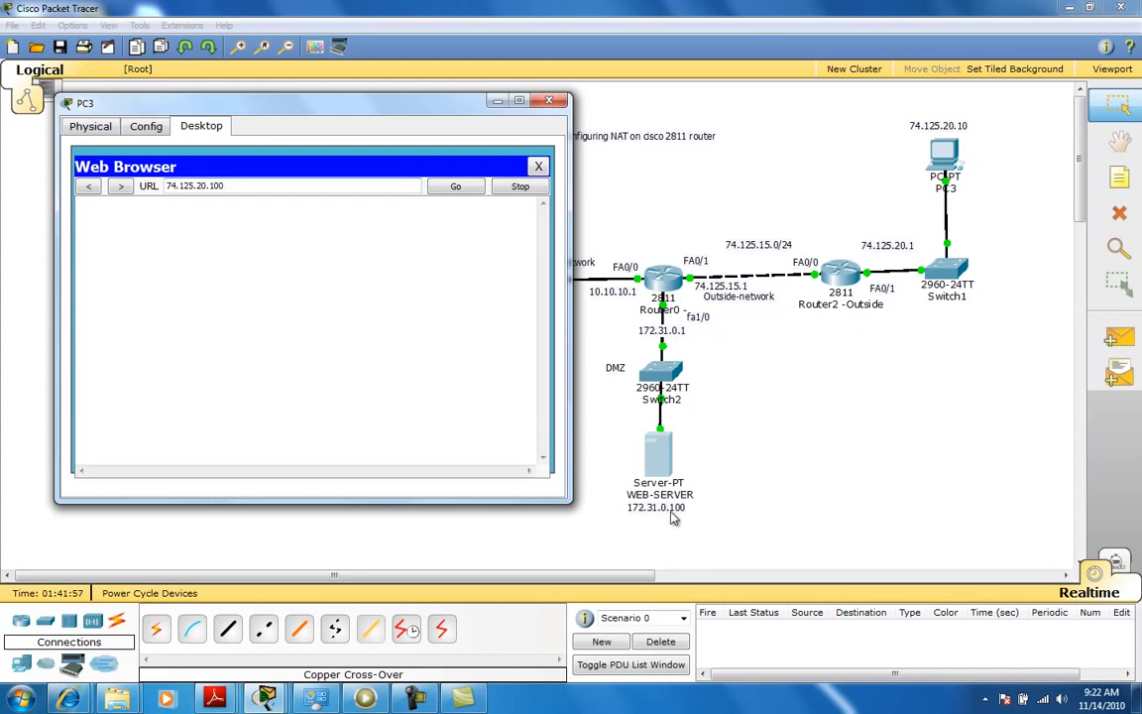
{"action": "left_click", "coordinate": [448, 190]}
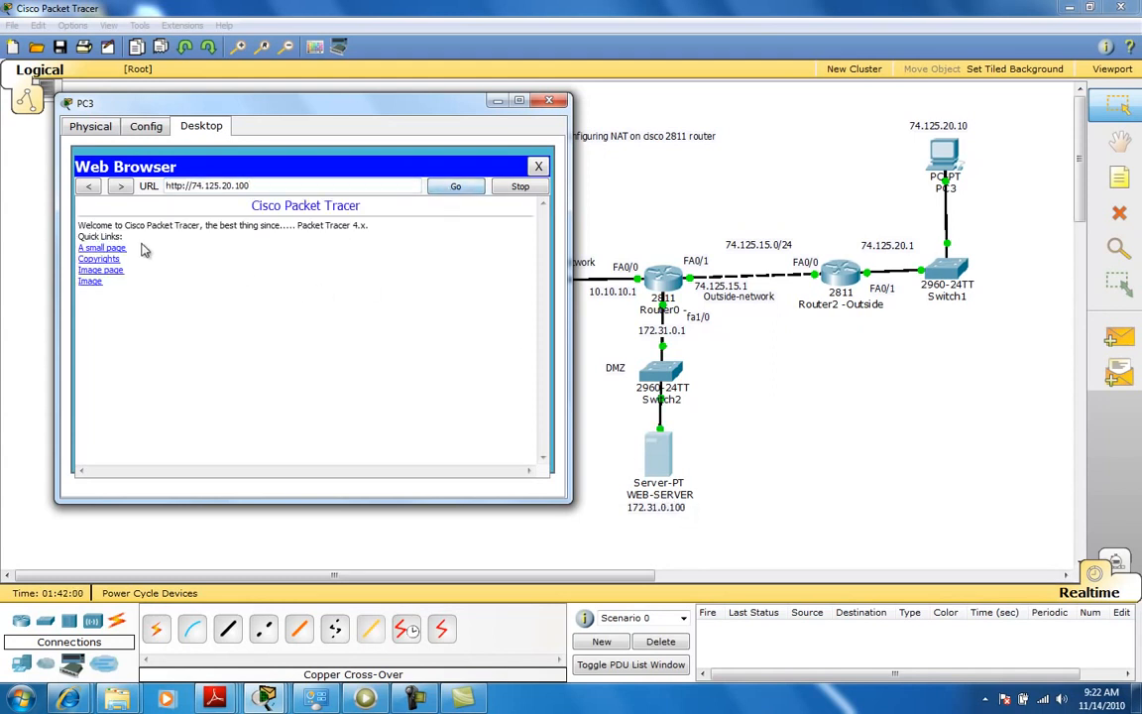
{"action": "left_click", "coordinate": [110, 254]}
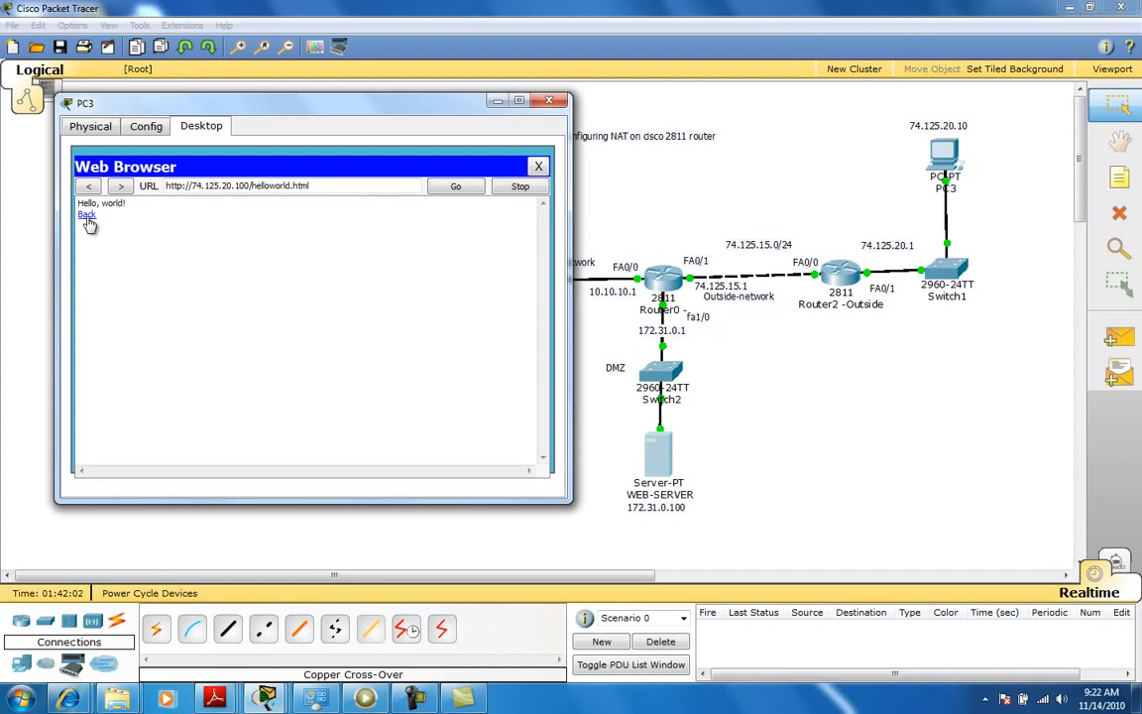
{"action": "left_click", "coordinate": [88, 204]}
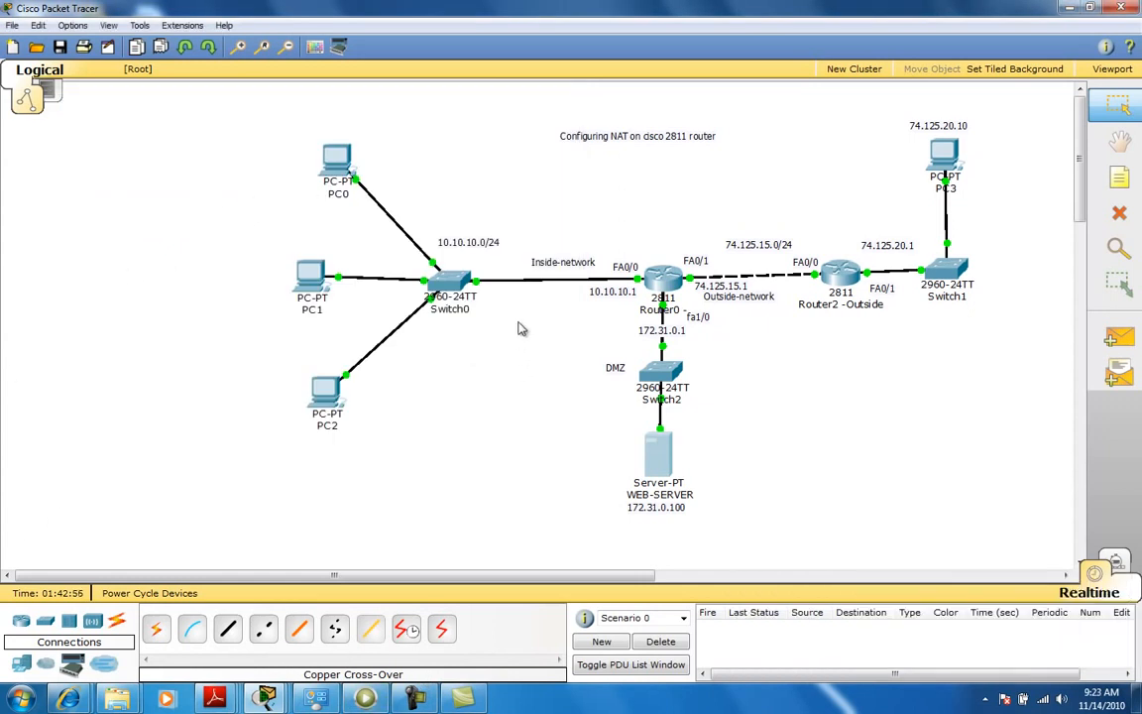
Open PC0's web browser and browse to 74.125.20.100.
{"action": "left_click", "coordinate": [335, 159]}
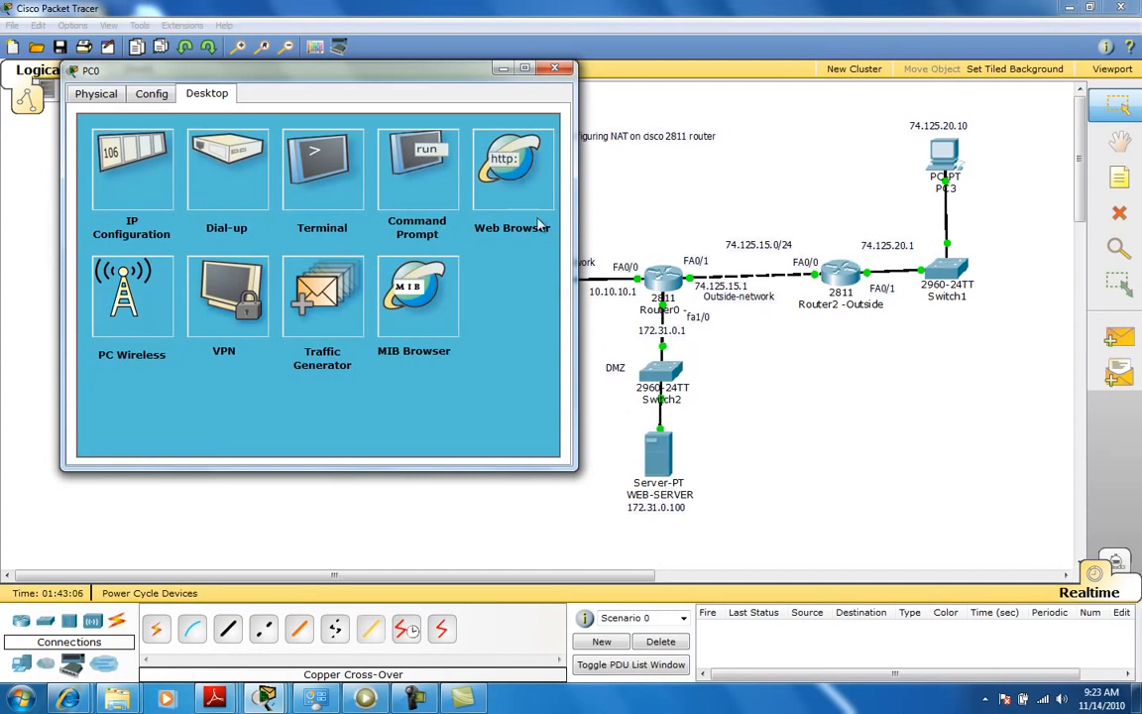
{"action": "left_click", "coordinate": [508, 163]}
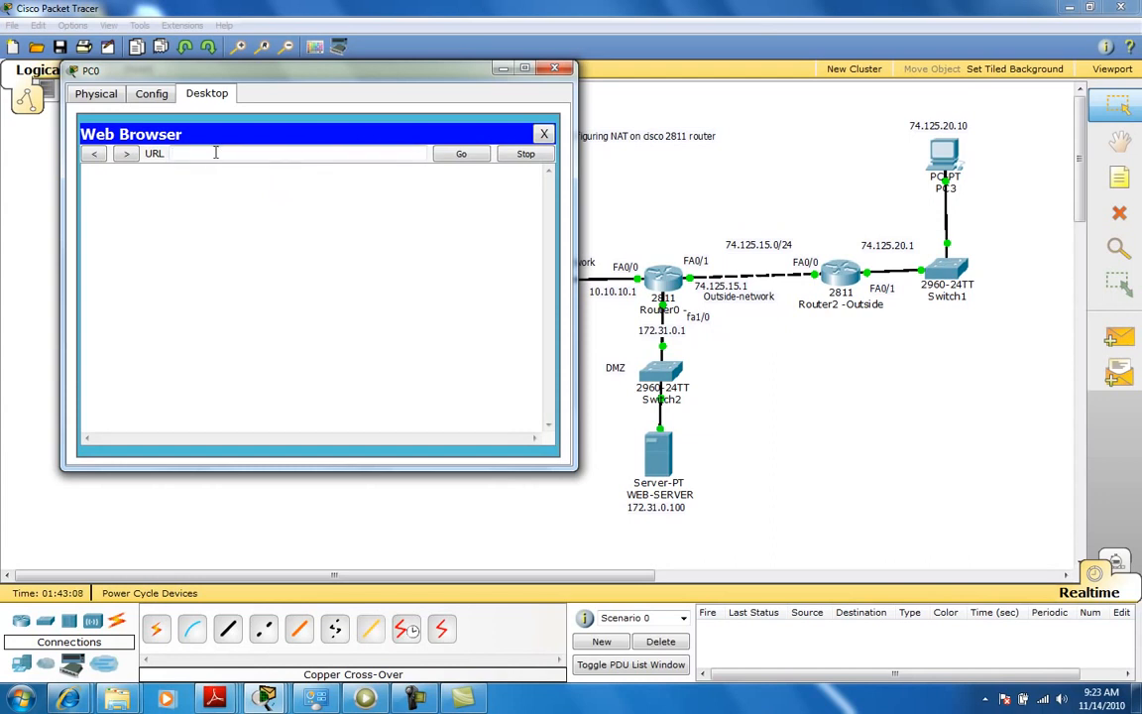
{"action": "type", "text": "74.125.20.100"}
{"action": "key", "text": "Return"}
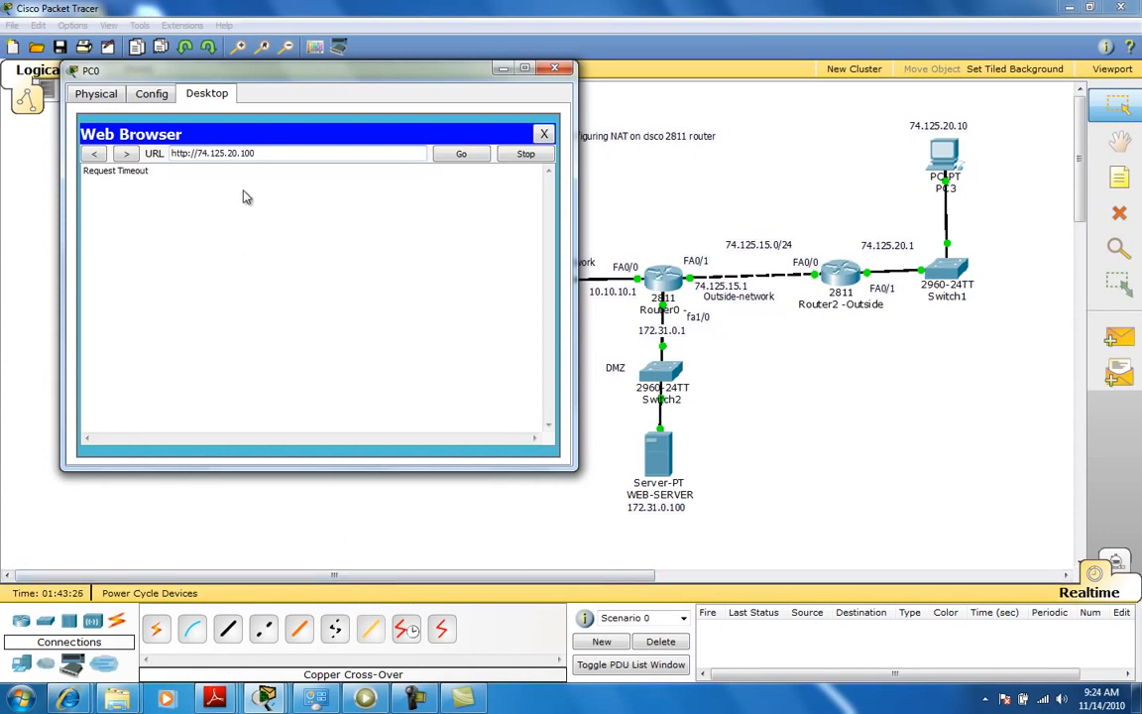
Browse from PC0 to 172.31.0.100 instead, then close the browser and PC0's window.
{"action": "key", "text": "BackSpace"}
{"action": "key", "text": "BackSpace"}
{"action": "key", "text": "BackSpace"}
{"action": "key", "text": "BackSpace"}
{"action": "key", "text": "BackSpace"}
{"action": "key", "text": "BackSpace"}
{"action": "key", "text": "BackSpace"}
{"action": "key", "text": "BackSpace"}
{"action": "key", "text": "BackSpace"}
{"action": "key", "text": "BackSpace"}
{"action": "key", "text": "BackSpace"}
{"action": "key", "text": "BackSpace"}
{"action": "type", "text": "172.31.0.100"}
{"action": "key", "text": "Return"}
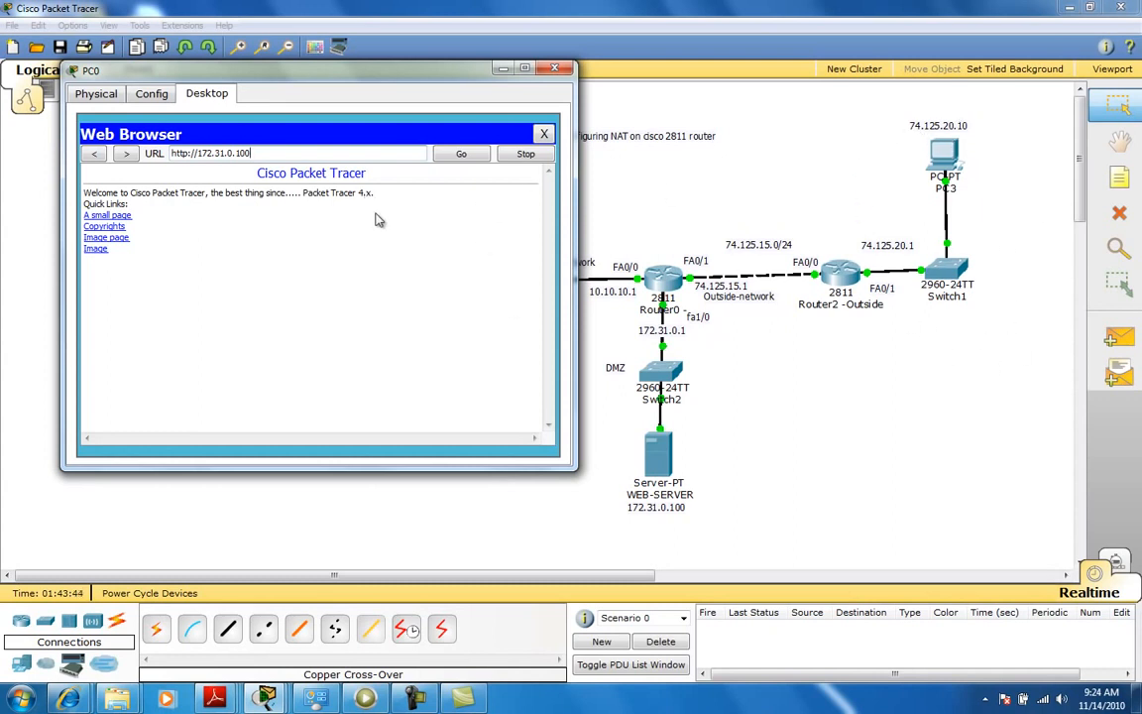
{"action": "left_click", "coordinate": [543, 133]}
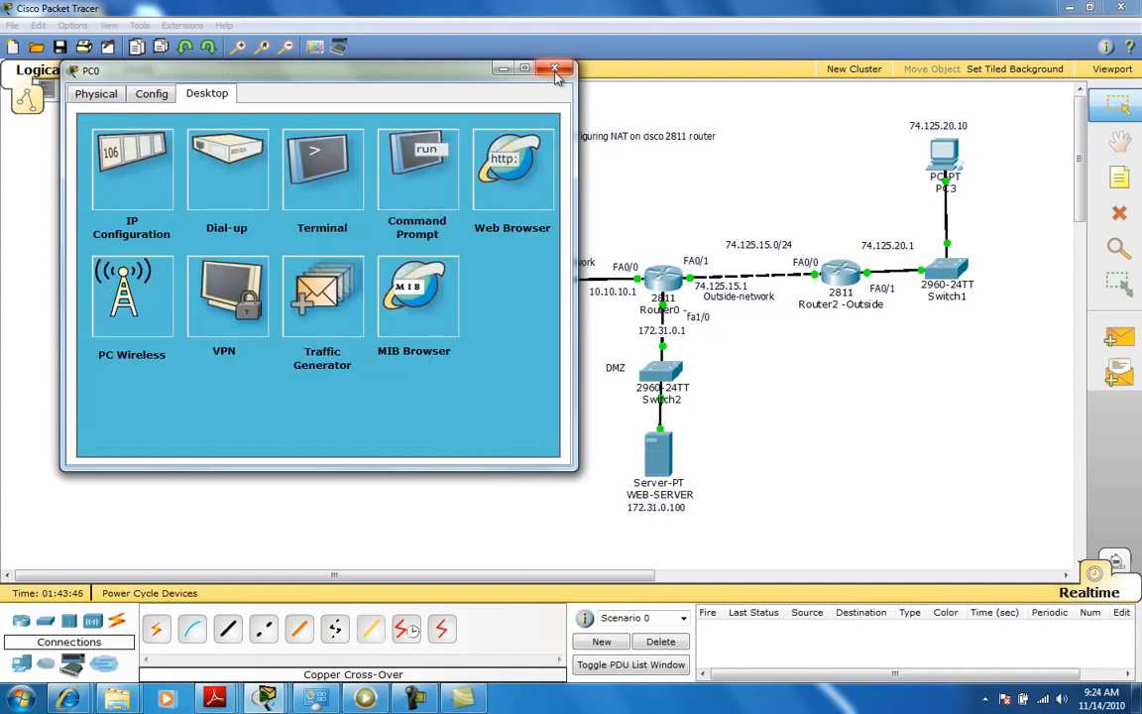
{"action": "left_click", "coordinate": [554, 69]}
{"action": "mouse_move", "coordinate": [411, 699]}
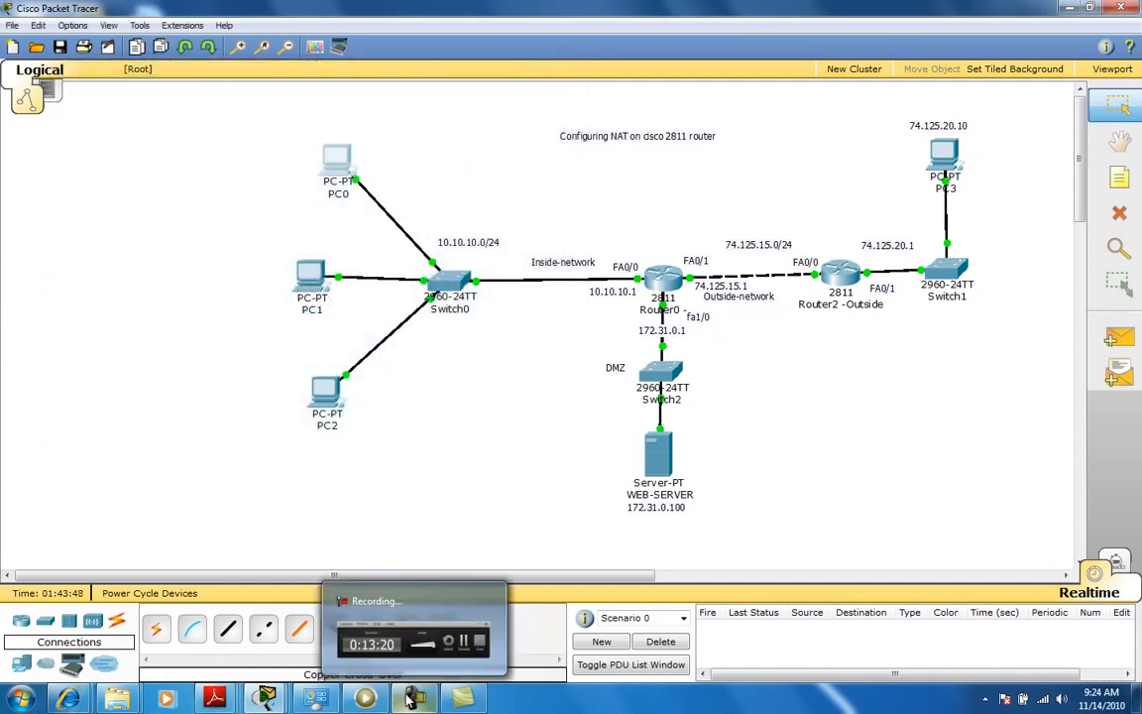
{"action": "left_click", "coordinate": [411, 699]}
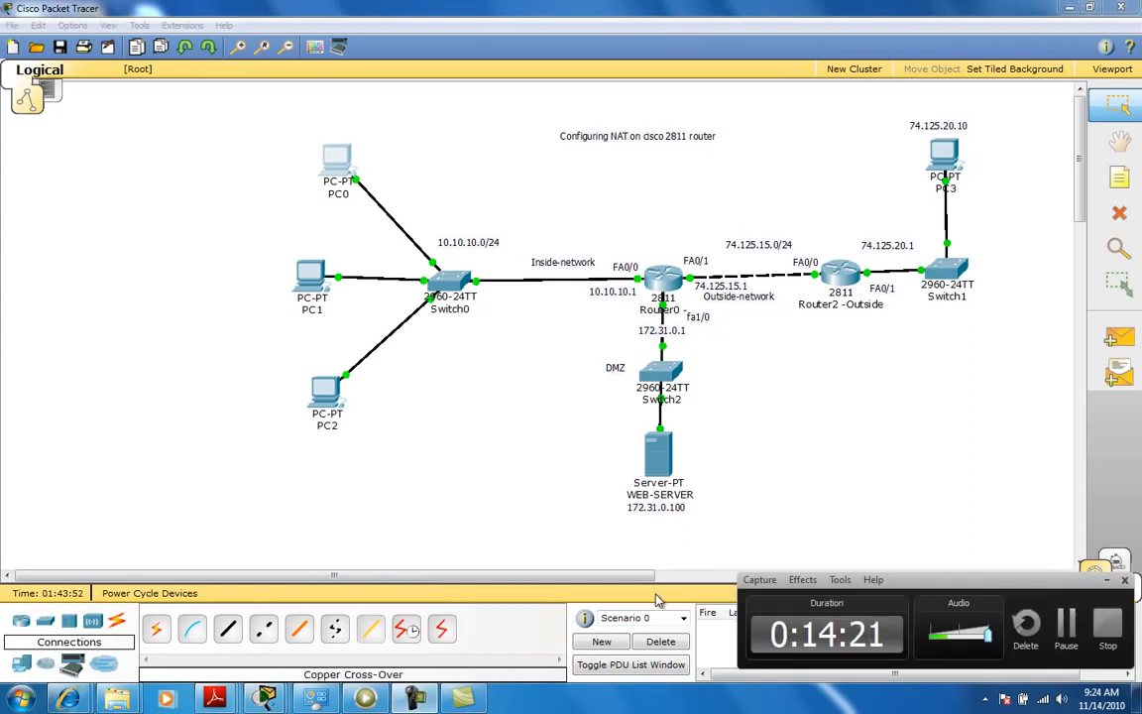